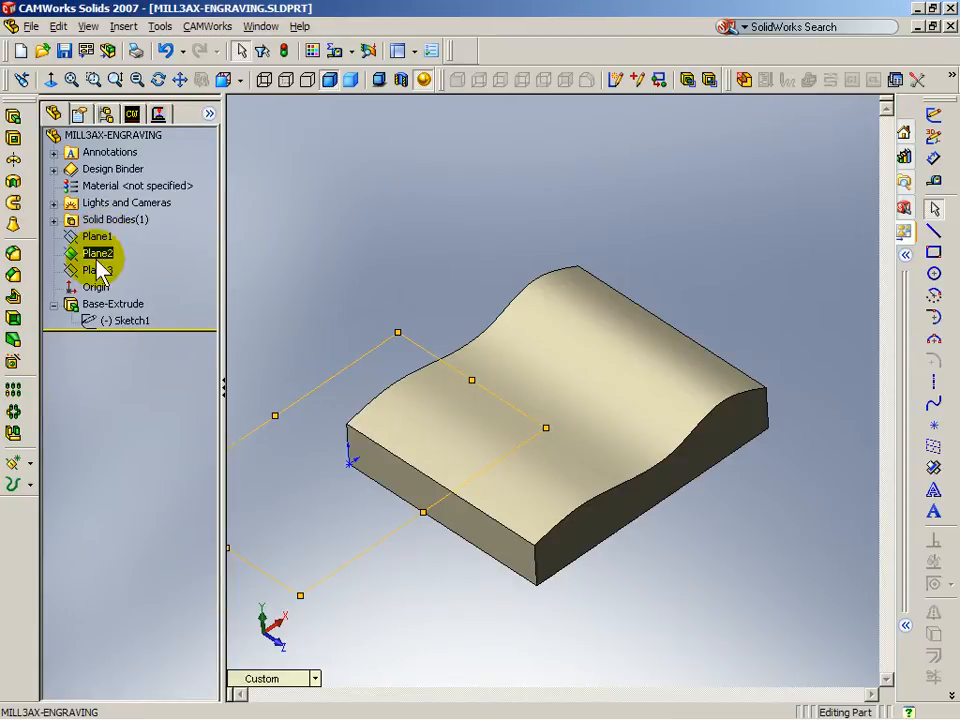
Step: Create Plane4 as a 2 in offset of Plane2 and start a sketch on it
{"action": "middle_click_drag", "start_coordinate": [525, 611], "coordinate": [615, 561]}
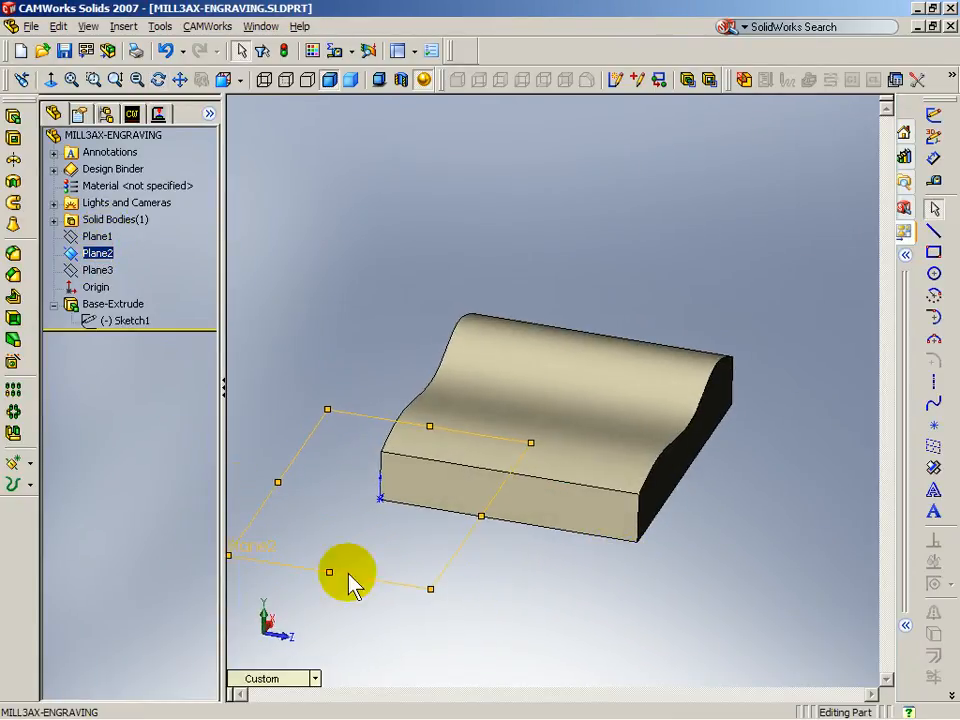
{"action": "left_click_drag", "start_coordinate": [374, 580], "coordinate": [396, 446], "text": "ctrl"}
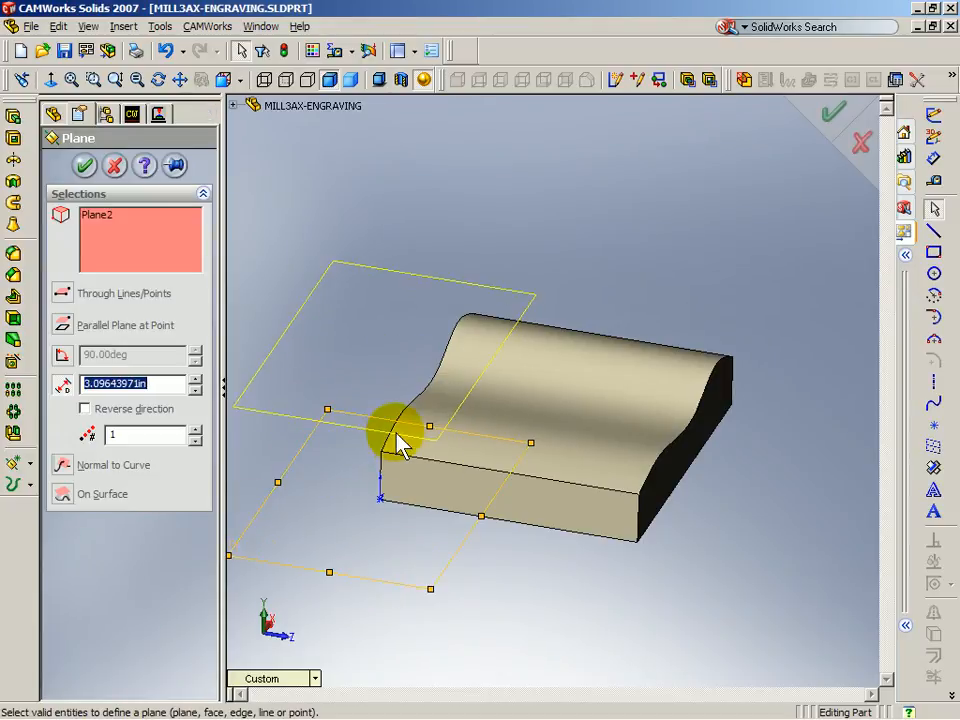
{"action": "key", "text": "Return"}
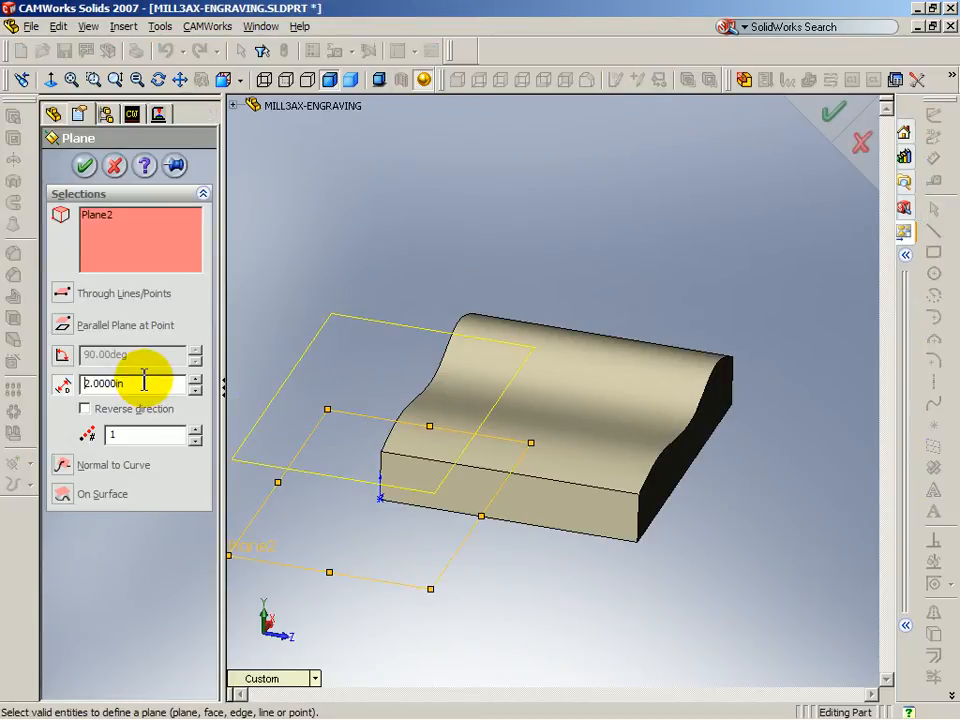
{"action": "left_click", "coordinate": [84, 165]}
{"action": "middle_click_drag", "start_coordinate": [471, 628], "coordinate": [493, 630]}
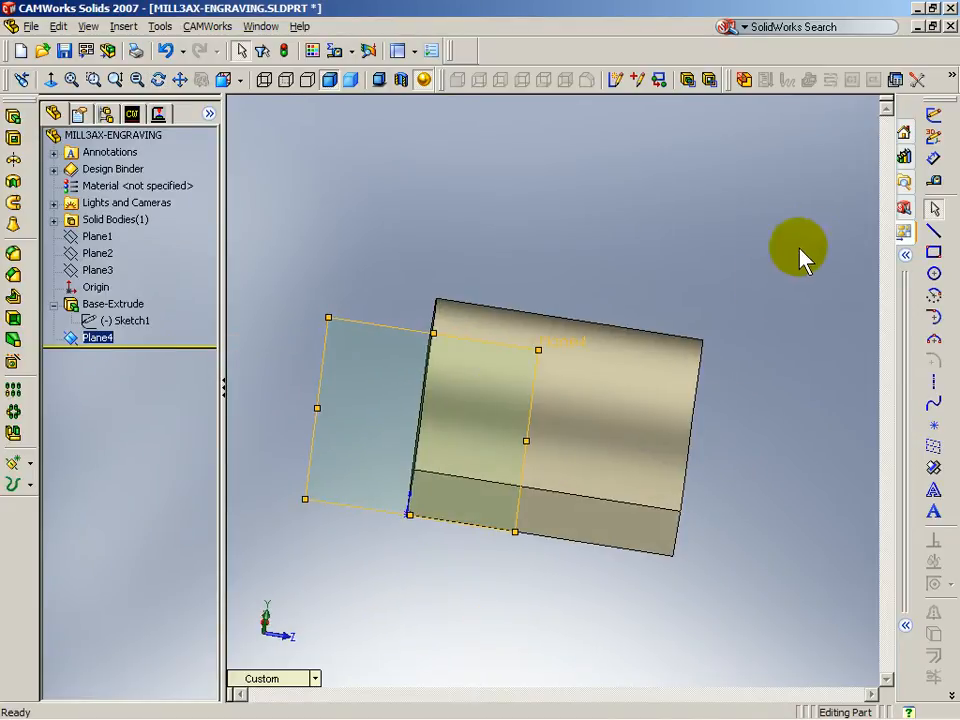
{"action": "left_click", "coordinate": [935, 116]}
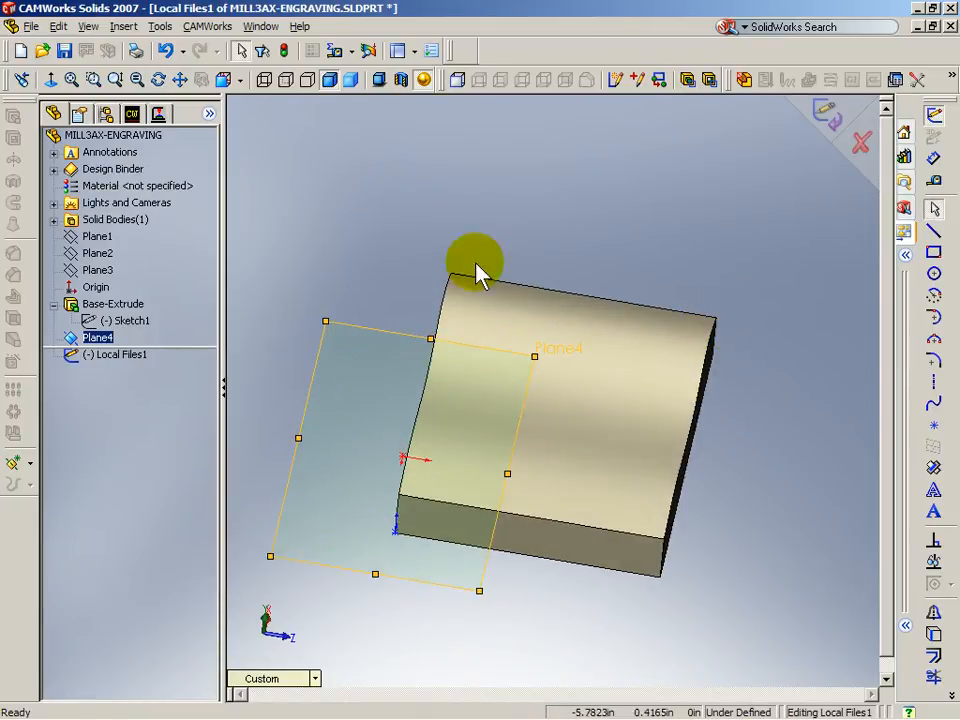
Step: Draw a horizontal construction centerline about 3.548 in long across the part face on Plane4
{"action": "left_click", "coordinate": [48, 80]}
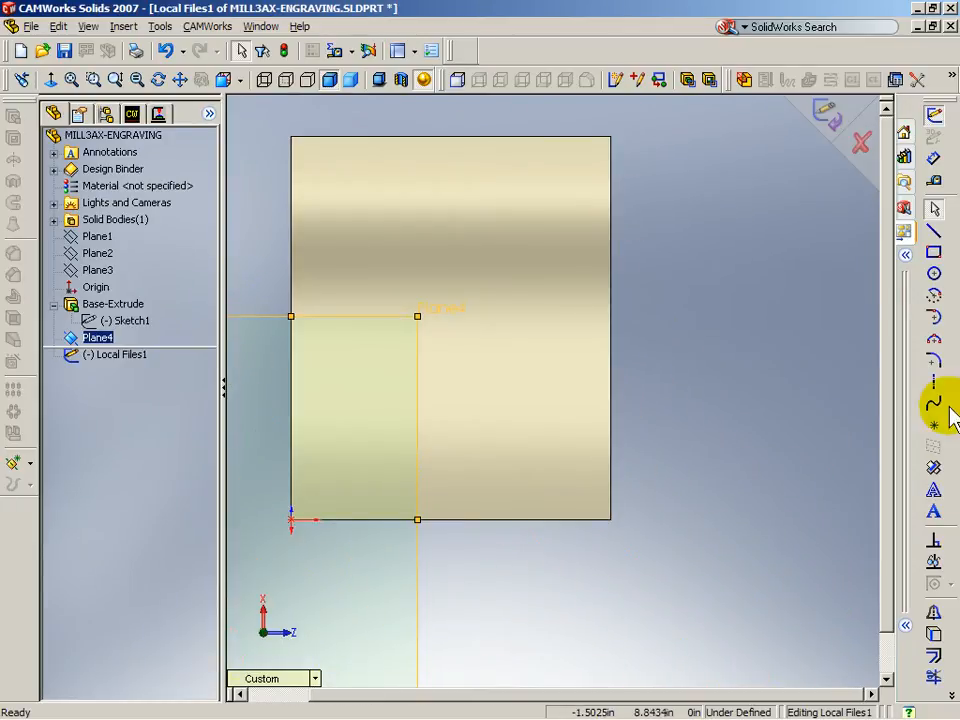
{"action": "left_click", "coordinate": [934, 381]}
{"action": "left_click", "coordinate": [345, 249]}
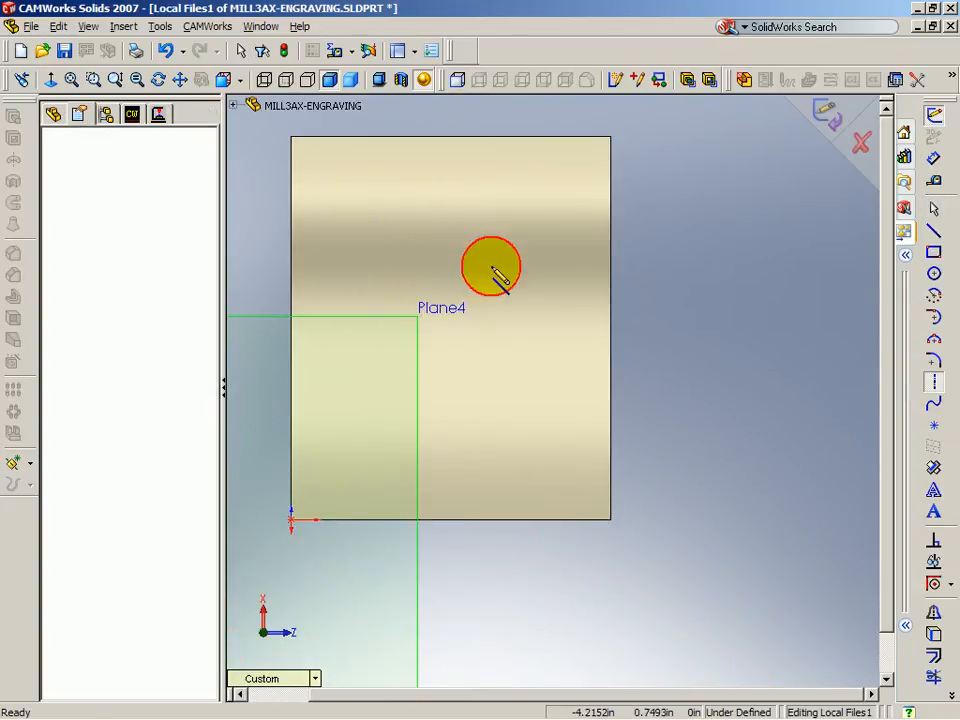
{"action": "left_click", "coordinate": [565, 250]}
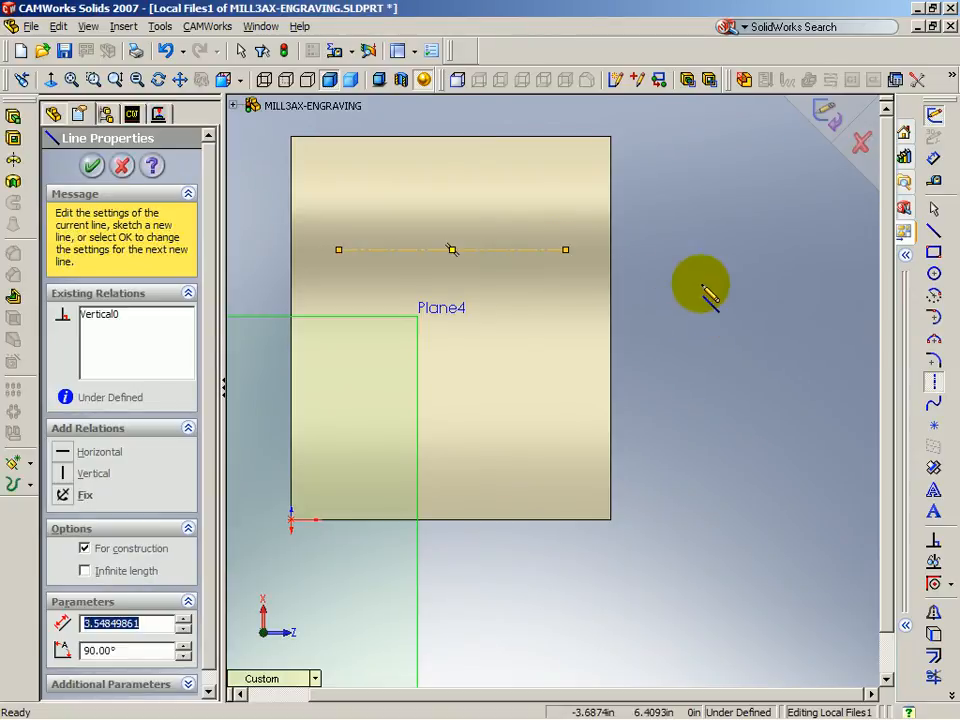
{"action": "left_click", "coordinate": [92, 167]}
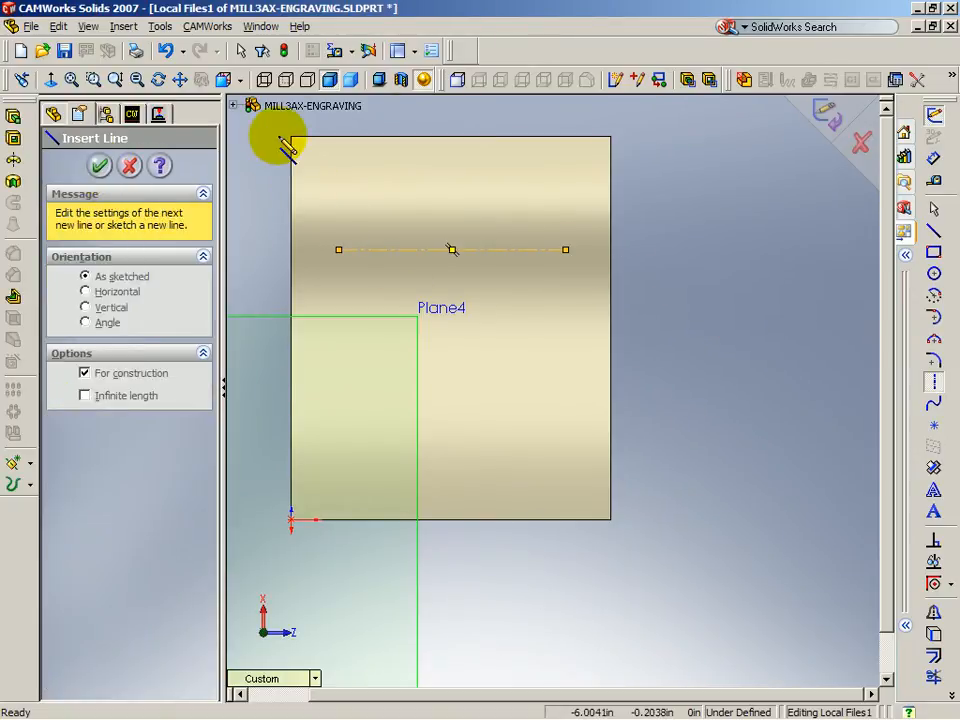
{"action": "left_click", "coordinate": [160, 27]}
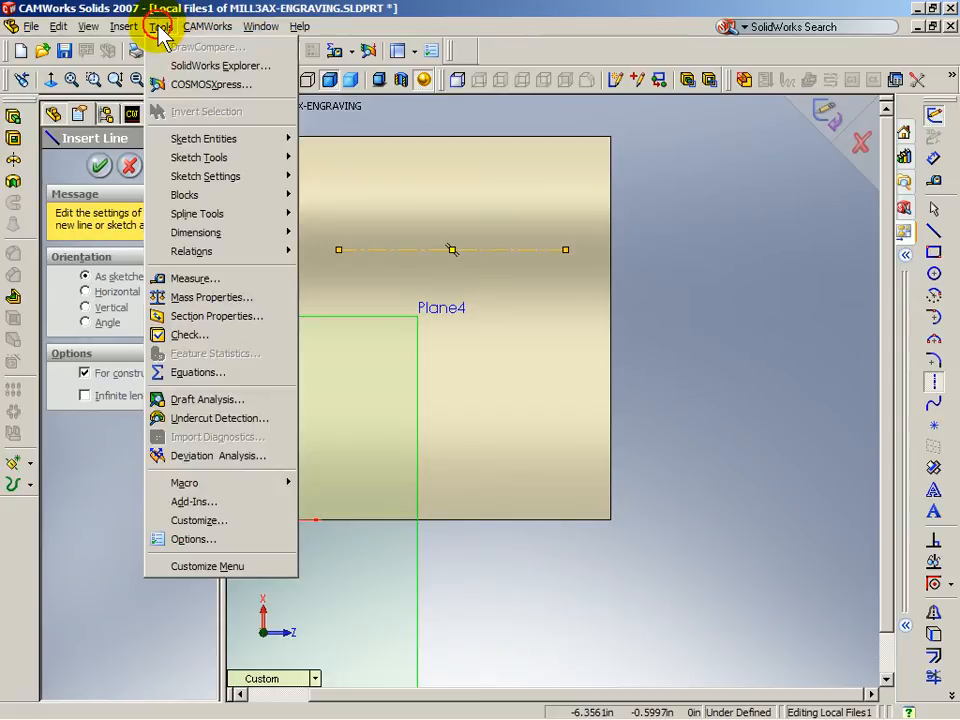
Step: Add CAMWORKS sketch text along the centerline without the document font
{"action": "mouse_move", "coordinate": [200, 138]}
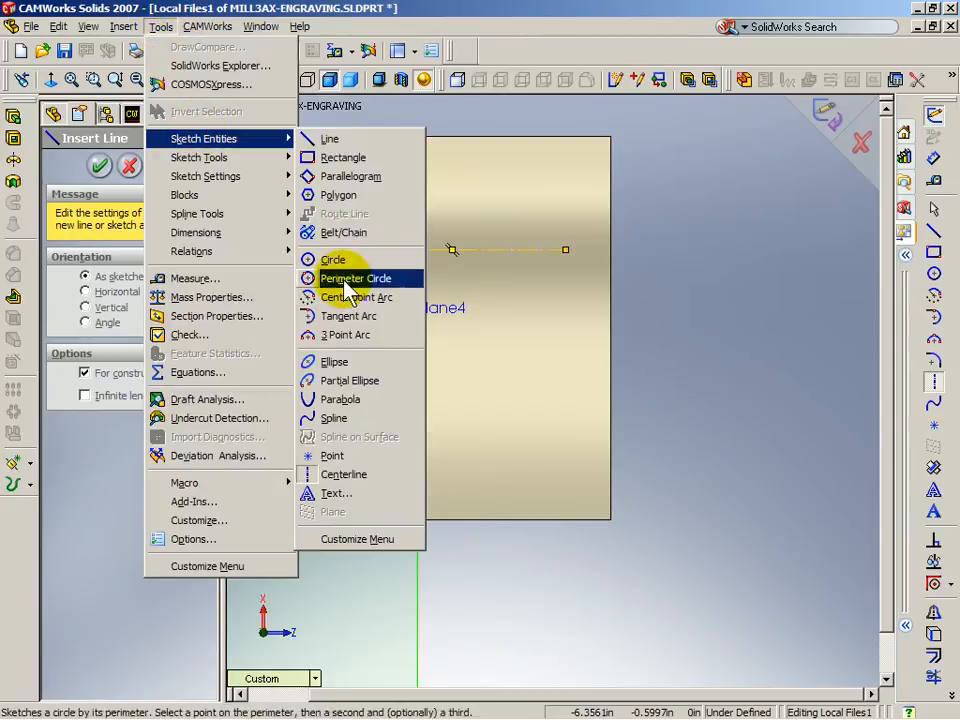
{"action": "left_click", "coordinate": [337, 494]}
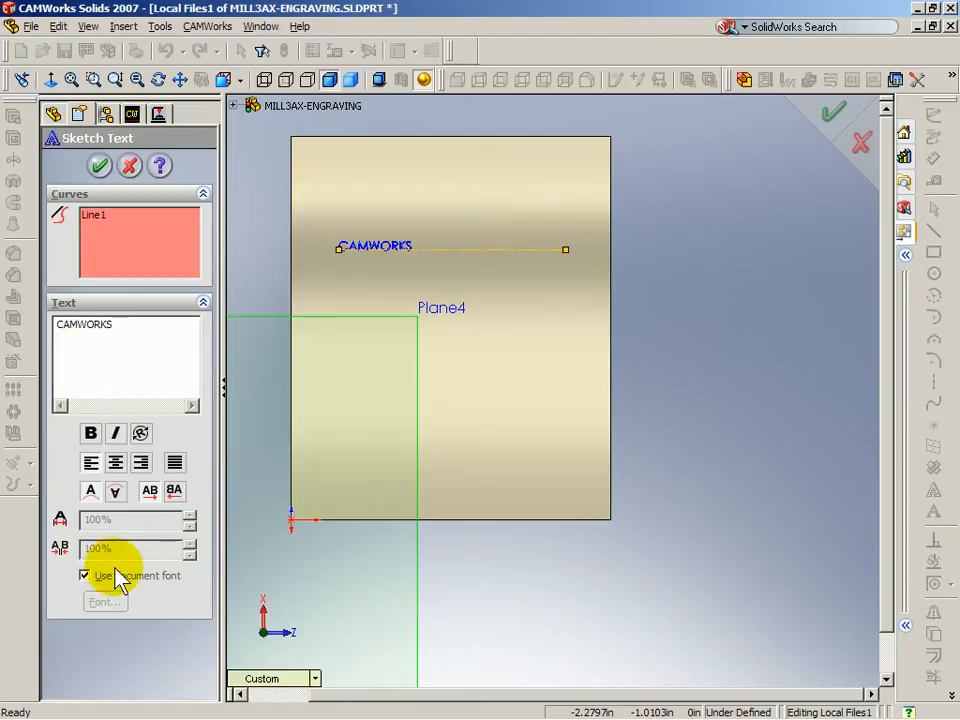
{"action": "left_click", "coordinate": [84, 576]}
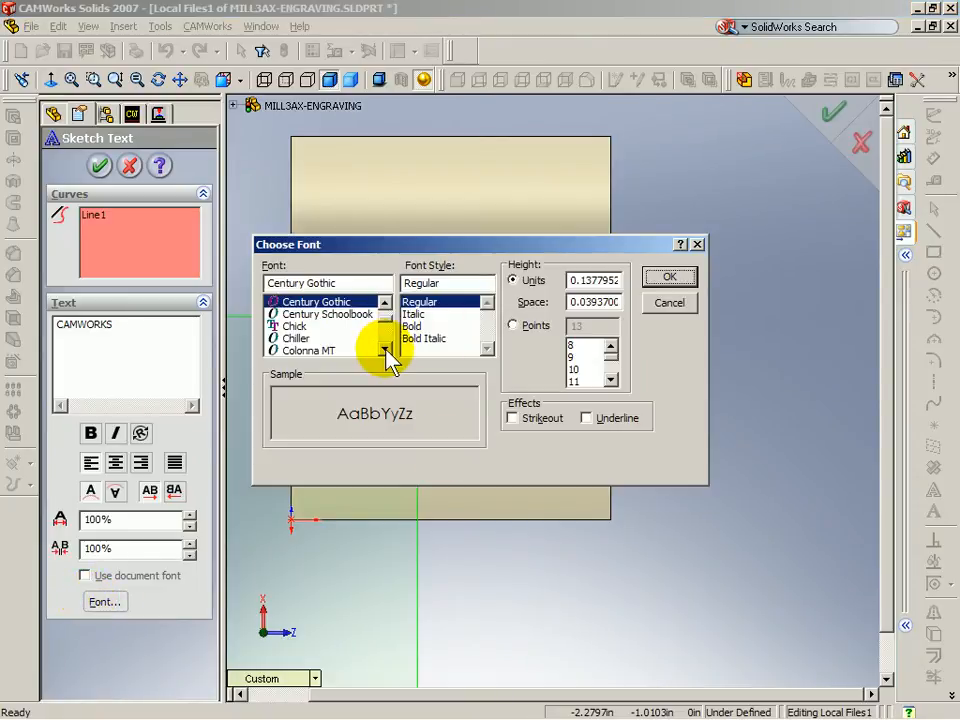
Step: Choose the CAMWorks font for the text at 0.5 in height
{"action": "double_click", "coordinate": [385, 350]}
{"action": "double_click", "coordinate": [384, 303]}
{"action": "left_click", "coordinate": [384, 303]}
{"action": "triple_click", "coordinate": [384, 303]}
{"action": "left_click", "coordinate": [384, 303]}
{"action": "left_click", "coordinate": [384, 303]}
{"action": "left_click", "coordinate": [313, 314]}
{"action": "double_click", "coordinate": [583, 280]}
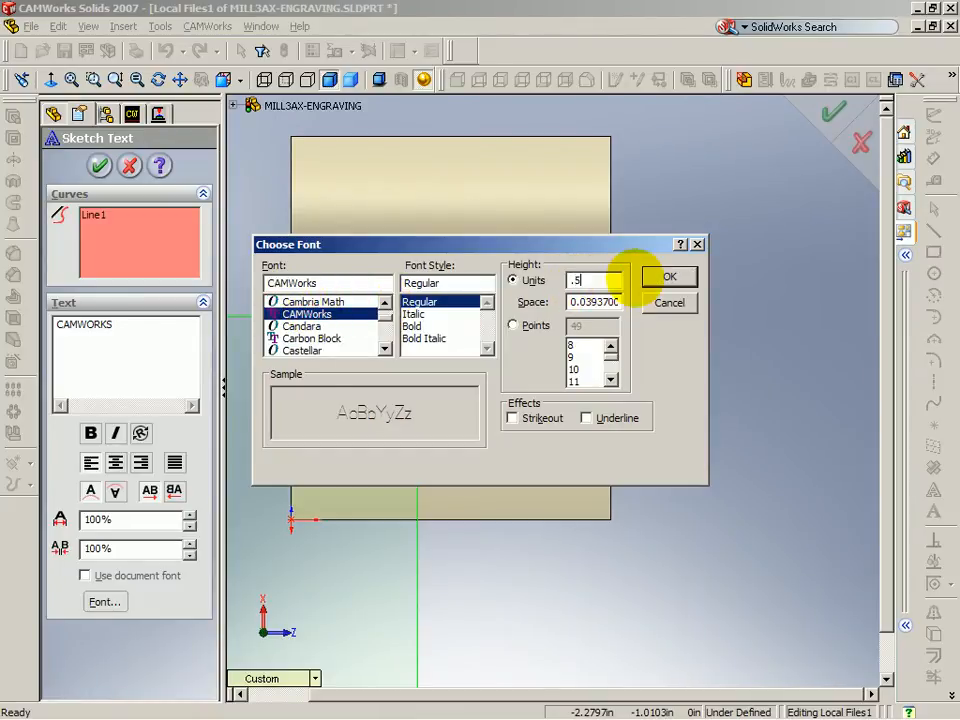
{"action": "left_click", "coordinate": [655, 278]}
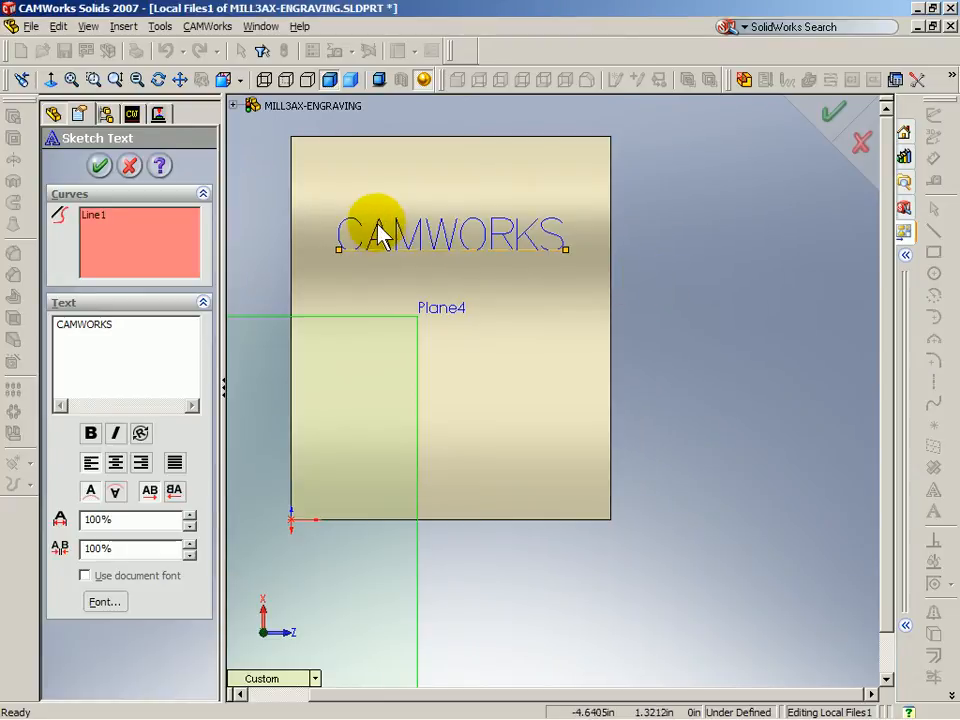
Step: Bring up the Windows Start menu
{"action": "scroll", "coordinate": [370, 240], "scroll_direction": "down", "scroll_amount": 4}
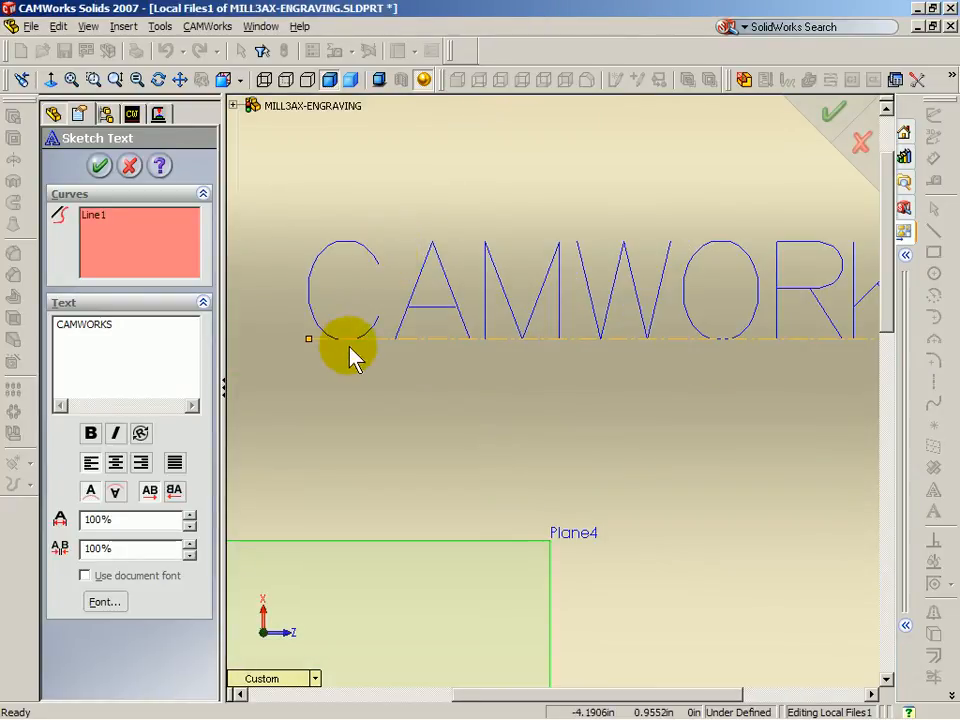
{"action": "scroll", "coordinate": [815, 300], "scroll_direction": "up", "scroll_amount": 3}
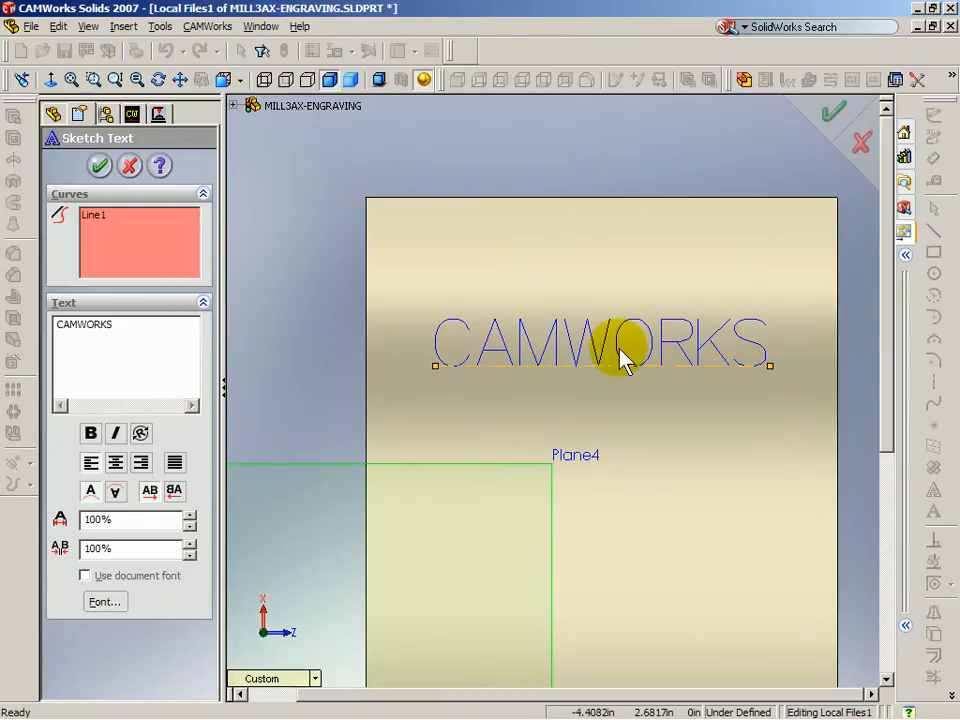
{"action": "mouse_move", "coordinate": [35, 708]}
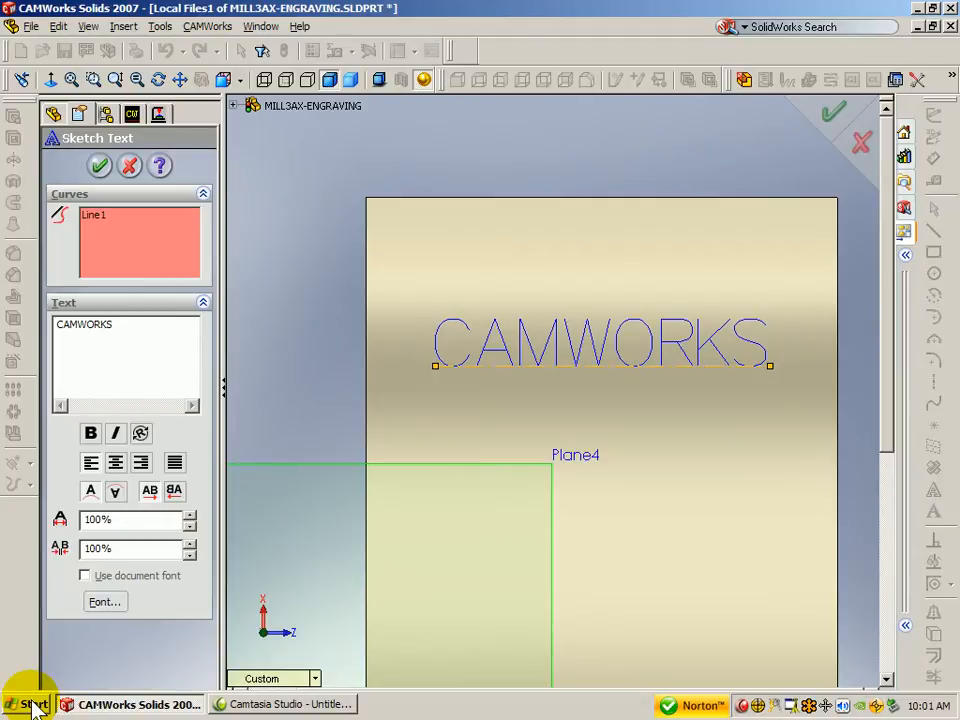
{"action": "left_click", "coordinate": [34, 705]}
{"action": "mouse_move", "coordinate": [66, 588]}
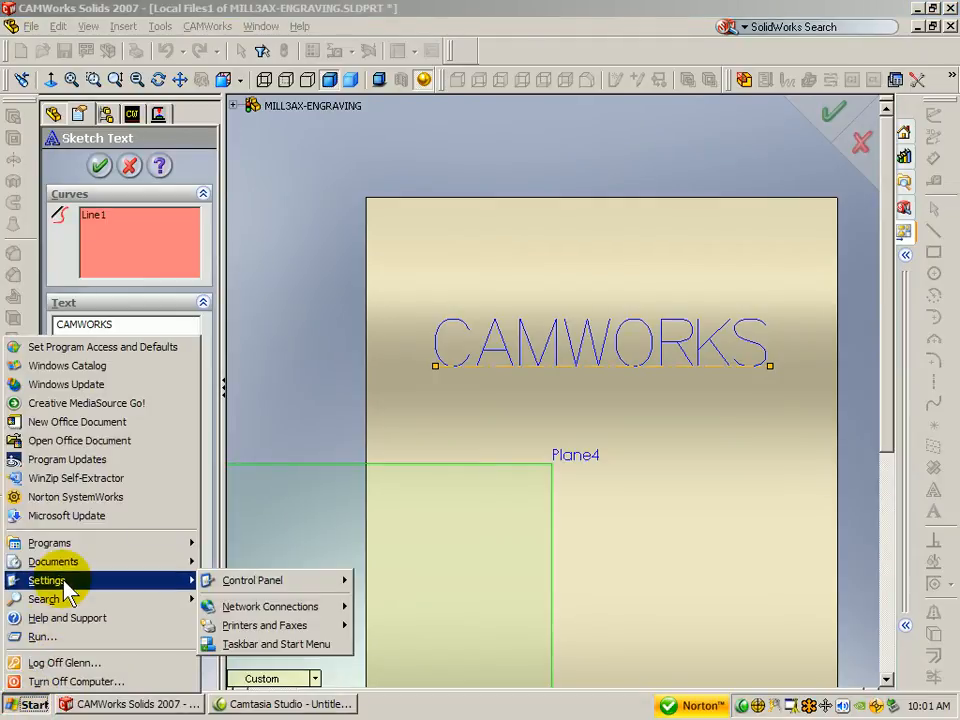
{"action": "mouse_move", "coordinate": [237, 584]}
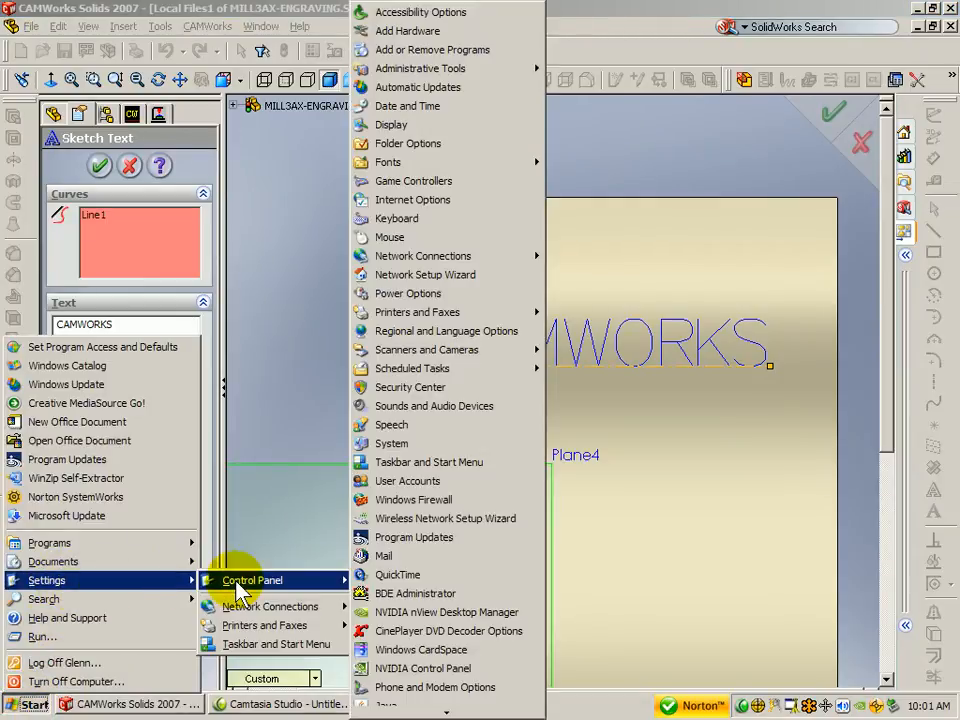
{"action": "left_click", "coordinate": [427, 165]}
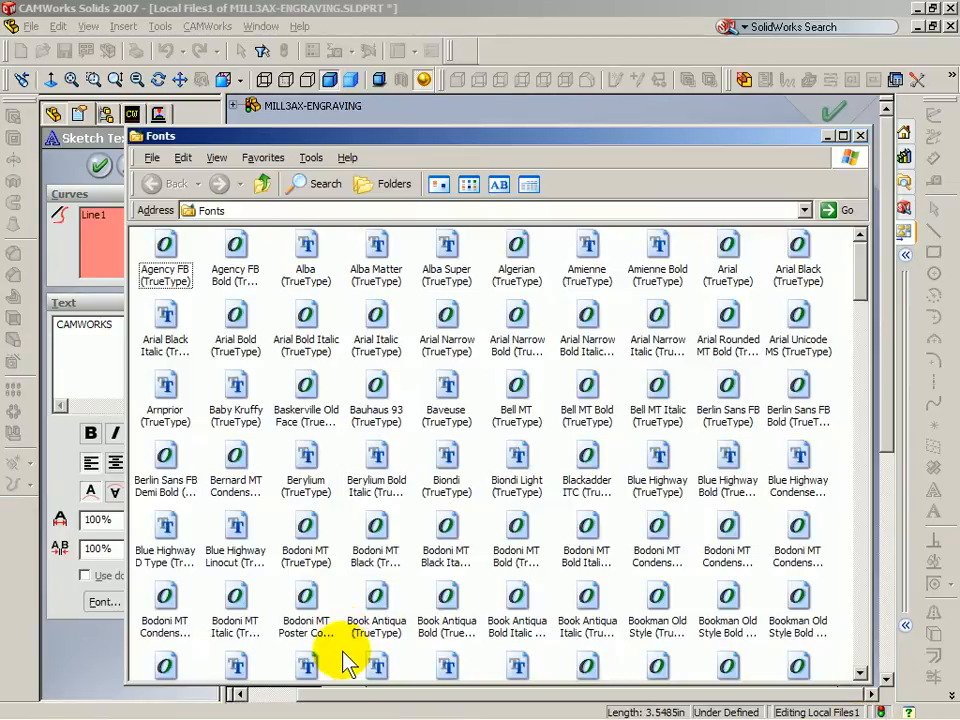
{"action": "right_click", "coordinate": [416, 304]}
{"action": "mouse_move", "coordinate": [441, 311]}
{"action": "left_click", "coordinate": [502, 359]}
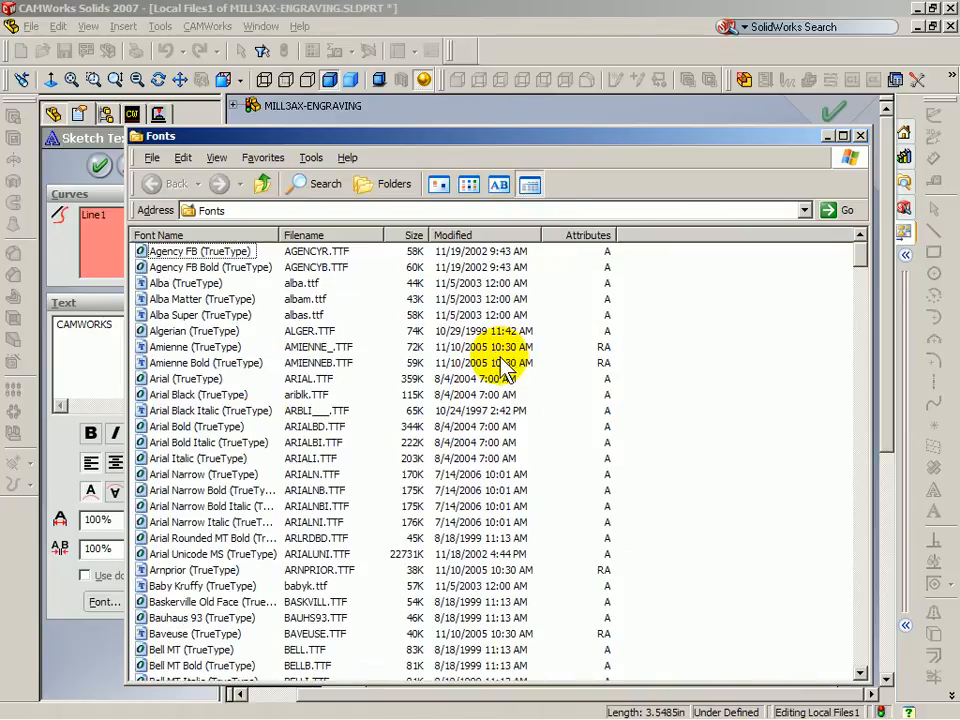
{"action": "scroll", "coordinate": [200, 600], "scroll_direction": "down", "scroll_amount": 8}
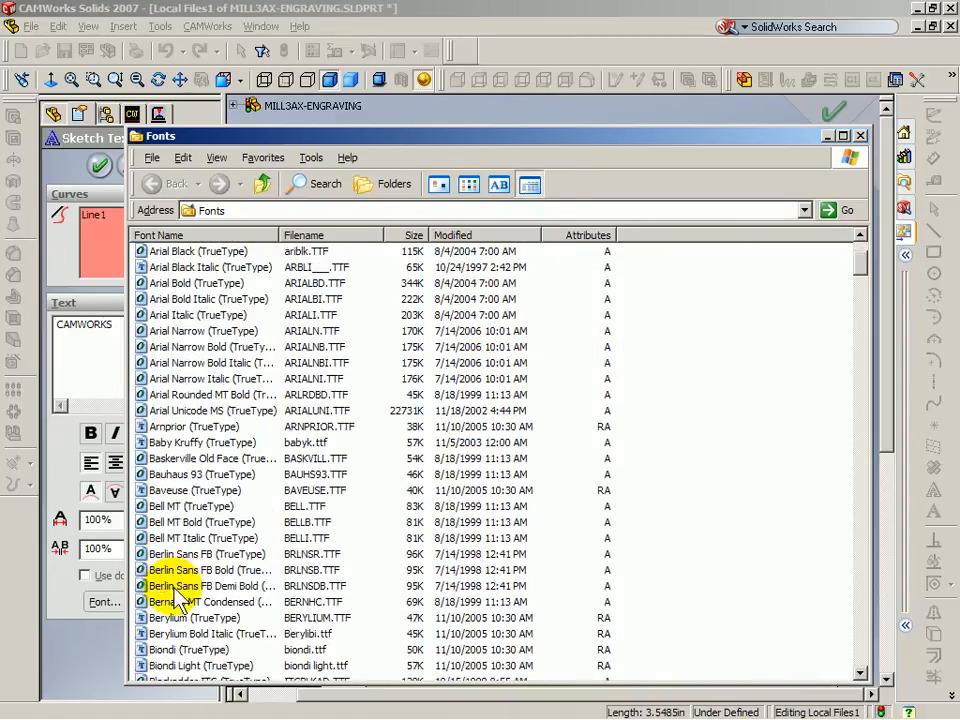
{"action": "scroll", "coordinate": [180, 604], "scroll_direction": "down", "scroll_amount": 12}
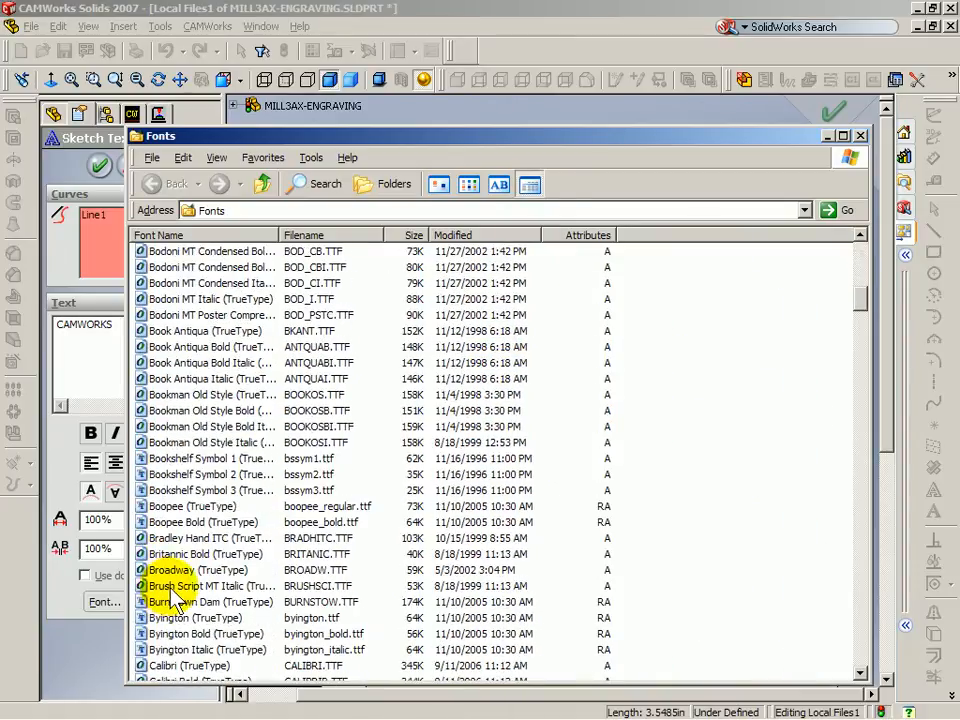
{"action": "scroll", "coordinate": [188, 610], "scroll_direction": "down", "scroll_amount": 3}
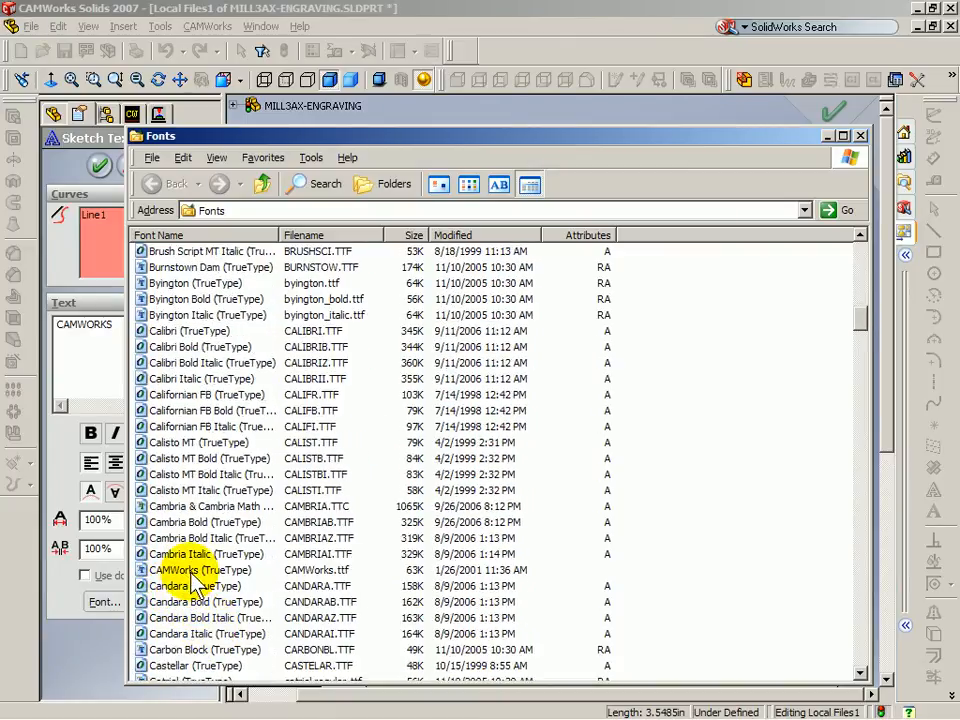
{"action": "double_click", "coordinate": [195, 572]}
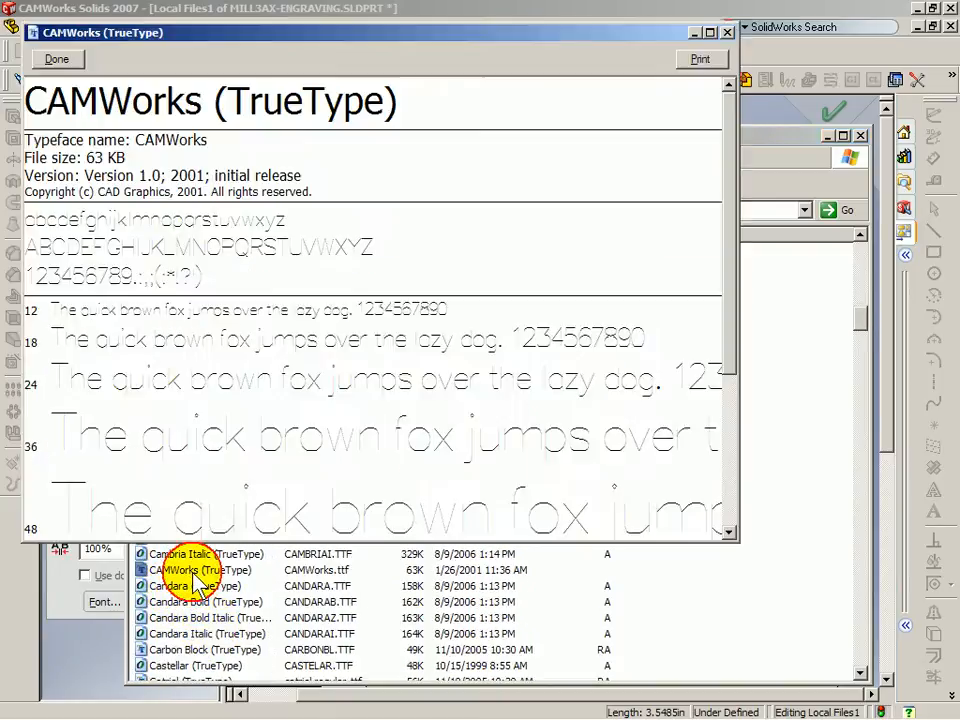
{"action": "left_click", "coordinate": [62, 60]}
{"action": "left_click", "coordinate": [859, 135]}
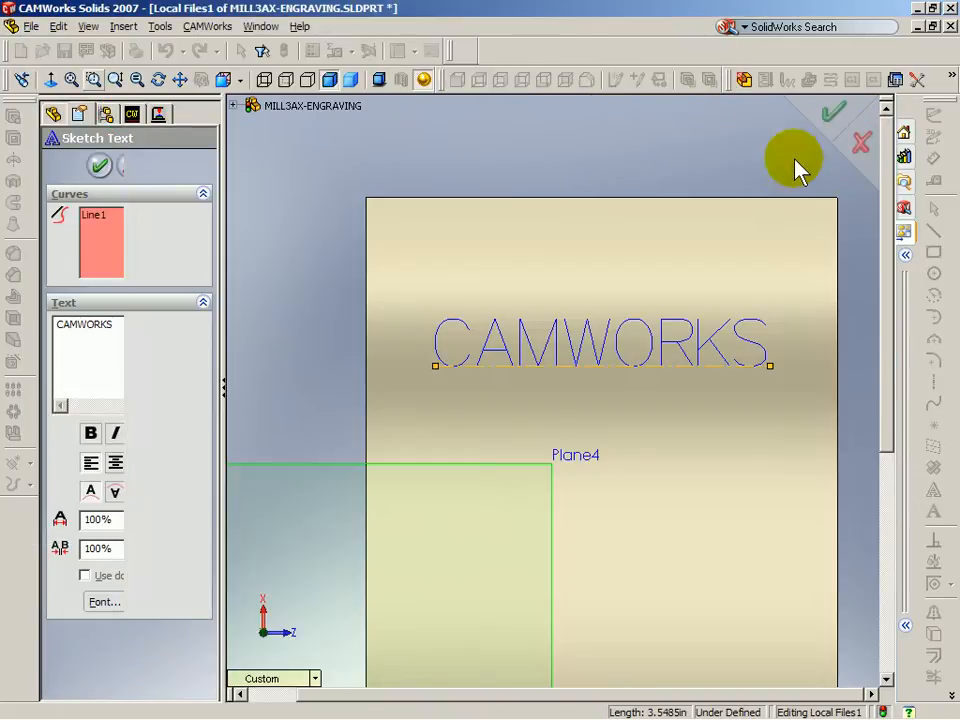
Step: Reconfirm the CAMWorks font, accept the CAMWORKS text and exit the sketch
{"action": "left_click", "coordinate": [106, 603]}
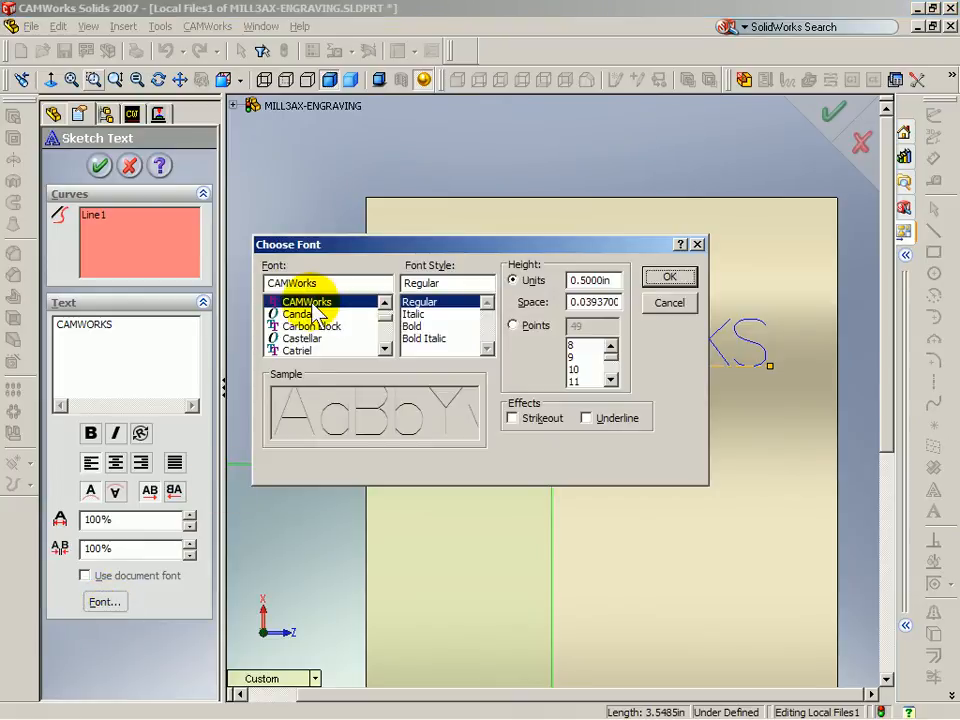
{"action": "left_click", "coordinate": [669, 277]}
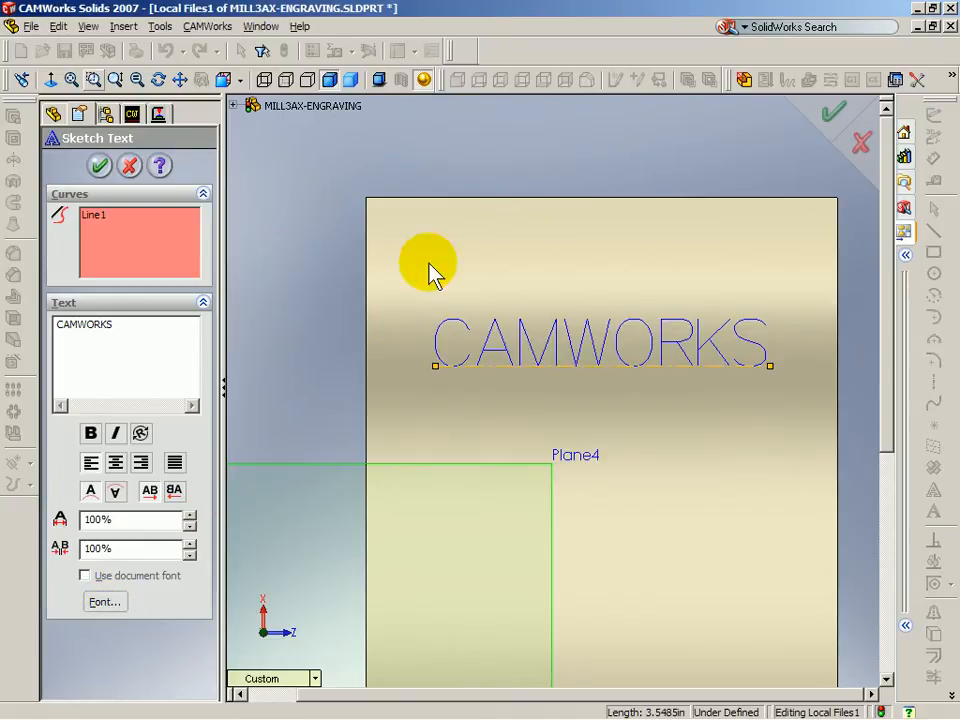
{"action": "left_click", "coordinate": [99, 166]}
{"action": "left_click", "coordinate": [836, 114]}
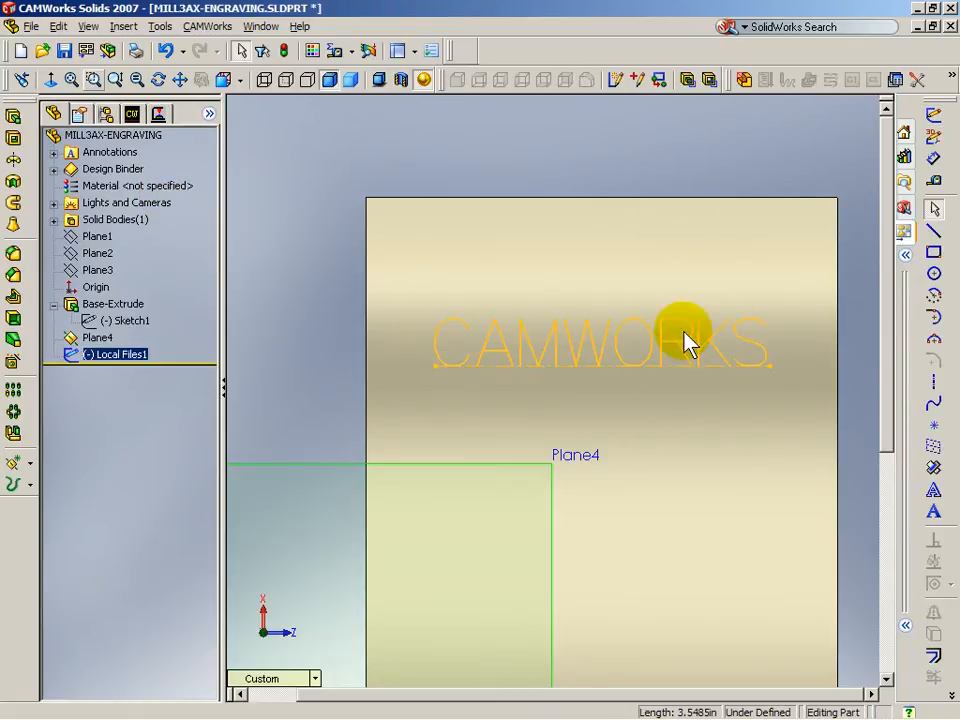
Step: Hide Plane4 and select the Local Files1 text sketch in the FeatureManager tree
{"action": "scroll", "coordinate": [658, 440], "scroll_direction": "up", "scroll_amount": 2}
{"action": "middle_click_drag", "start_coordinate": [705, 456], "coordinate": [695, 395]}
{"action": "scroll", "coordinate": [636, 385], "scroll_direction": "down", "scroll_amount": 3}
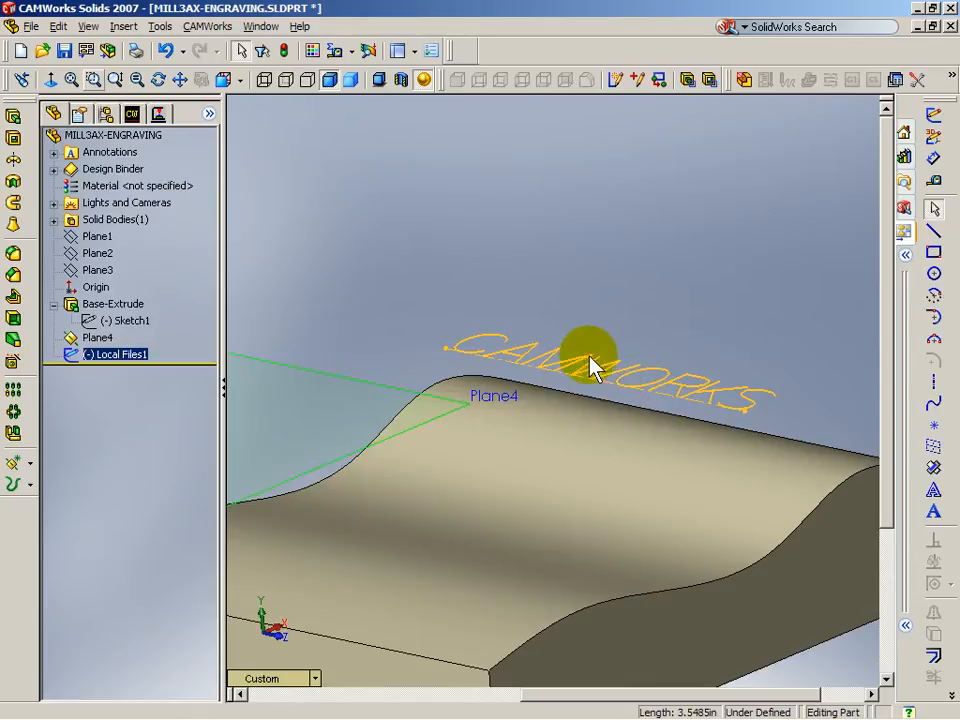
{"action": "middle_click_drag", "start_coordinate": [598, 374], "coordinate": [493, 446]}
{"action": "scroll", "coordinate": [493, 455], "scroll_direction": "up", "scroll_amount": 2}
{"action": "right_click", "coordinate": [332, 333]}
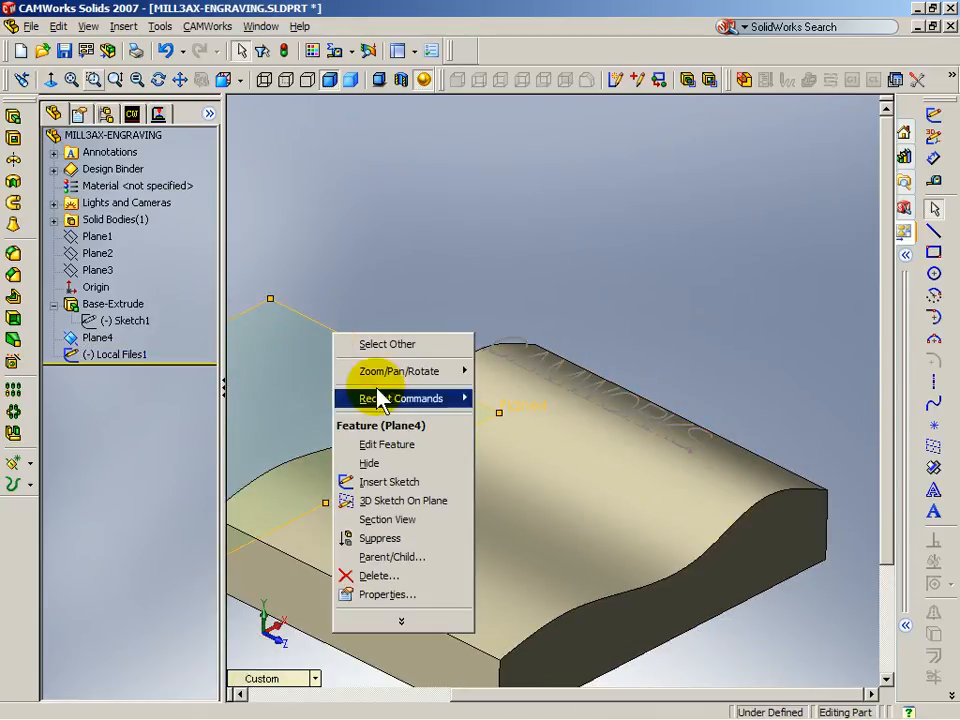
{"action": "left_click", "coordinate": [369, 463]}
{"action": "middle_click_drag", "start_coordinate": [326, 349], "coordinate": [407, 441]}
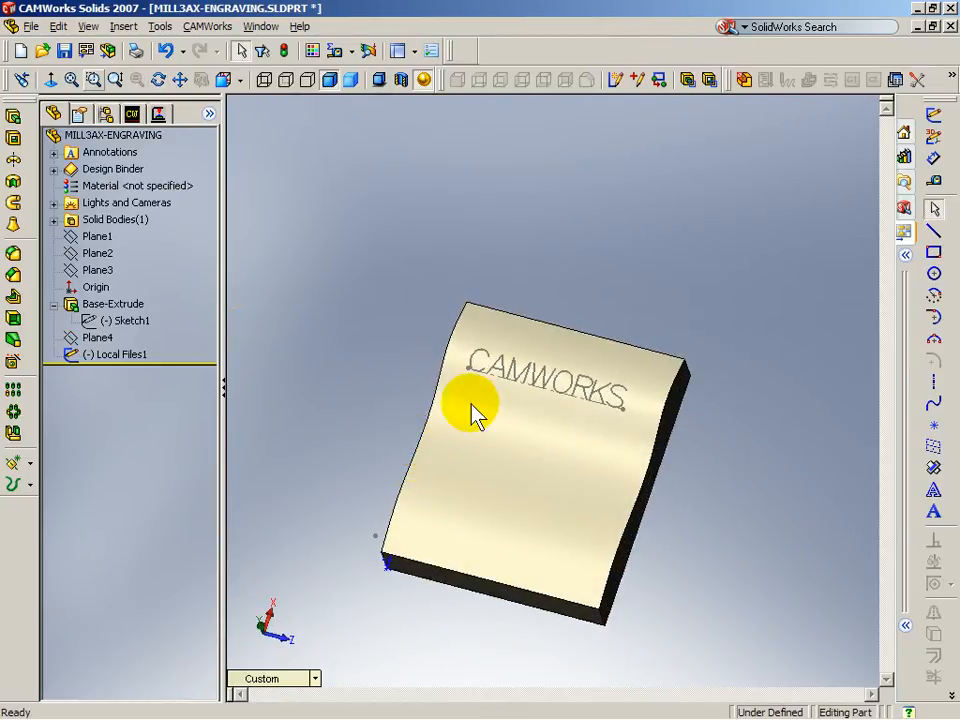
{"action": "scroll", "coordinate": [462, 410], "scroll_direction": "down", "scroll_amount": 1}
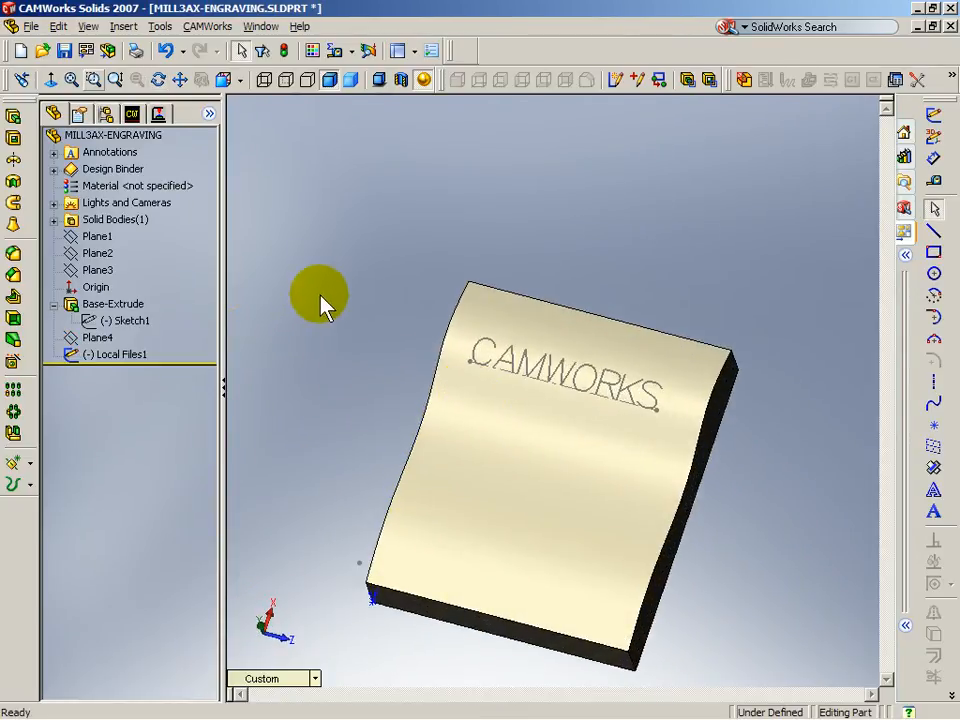
{"action": "left_click", "coordinate": [123, 356]}
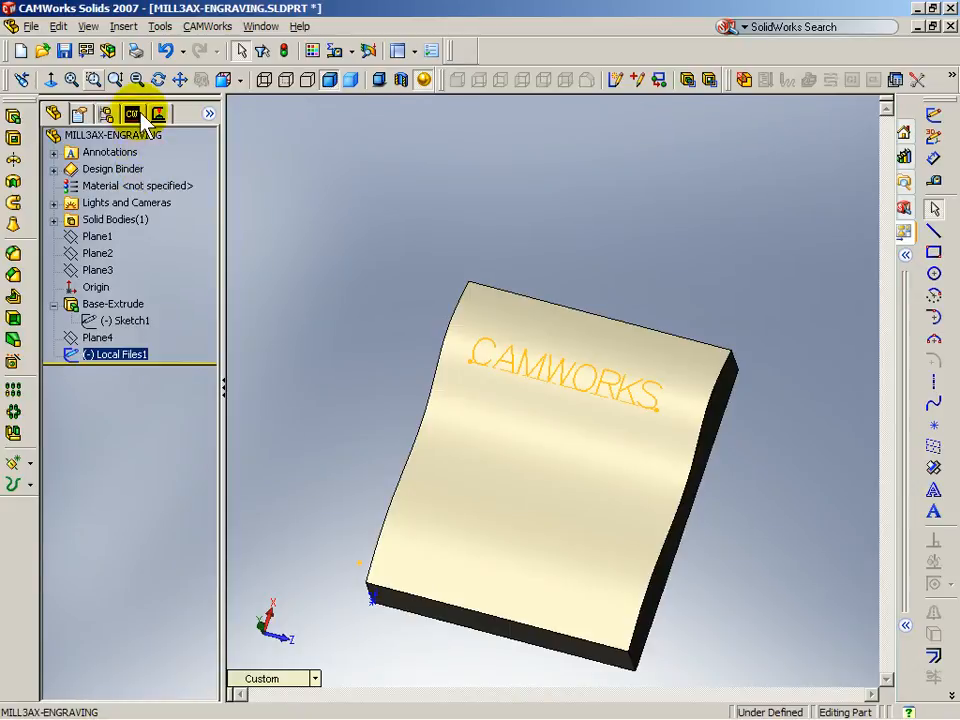
Step: Insert Mill Part Setup1 referenced to Plane4 with its axis reversed to Y -1
{"action": "left_click", "coordinate": [100, 339]}
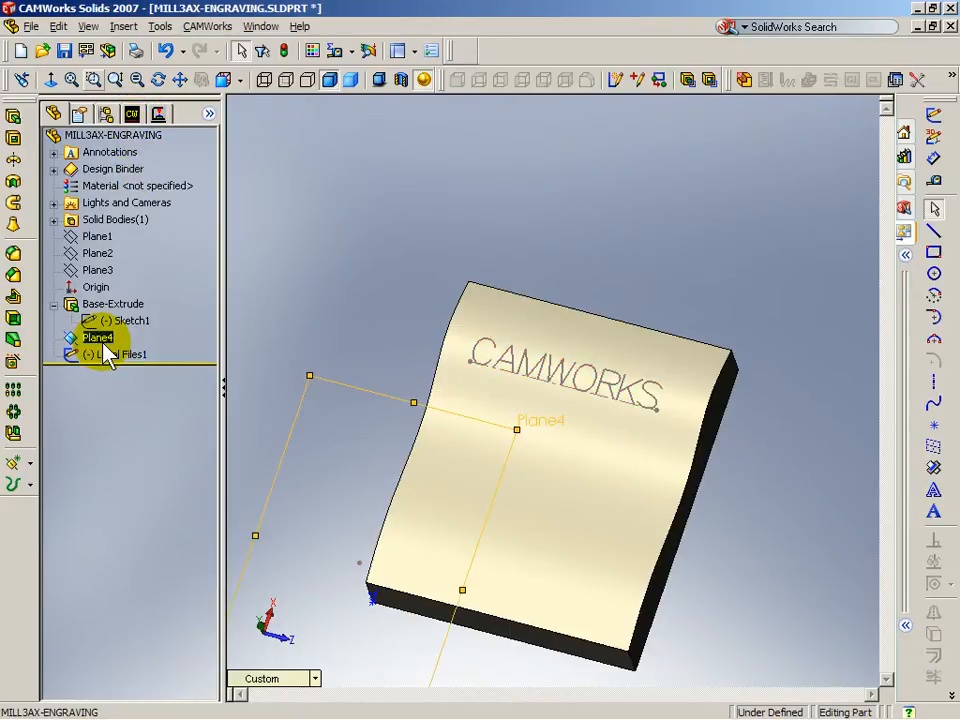
{"action": "left_click", "coordinate": [133, 115]}
{"action": "right_click", "coordinate": [128, 167]}
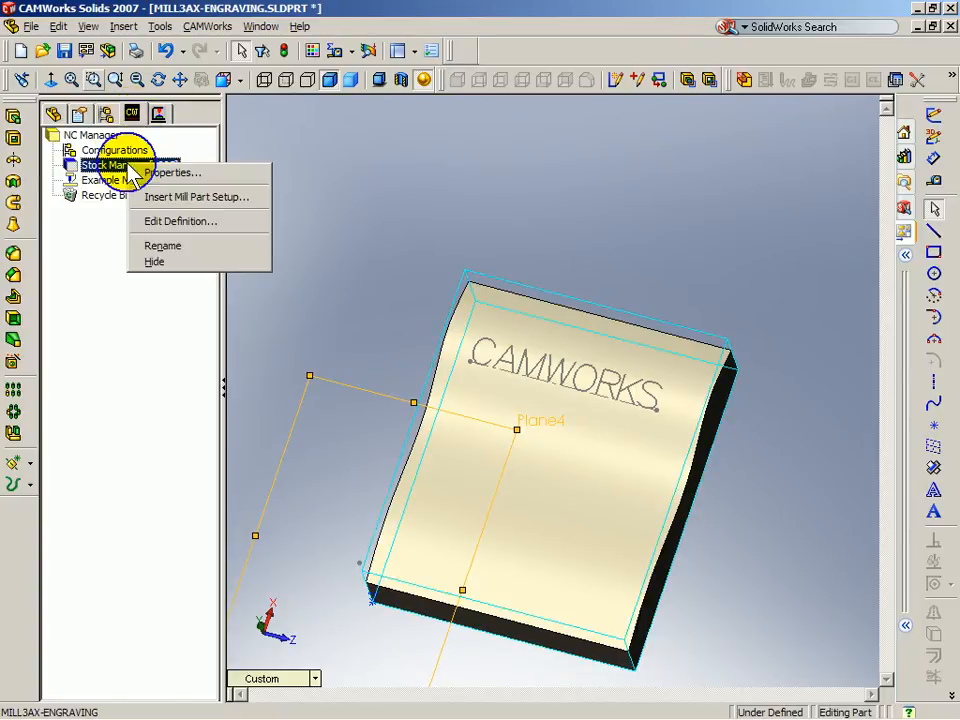
{"action": "left_click", "coordinate": [197, 198]}
{"action": "left_click", "coordinate": [84, 230]}
{"action": "middle_click_drag", "start_coordinate": [311, 554], "coordinate": [451, 473]}
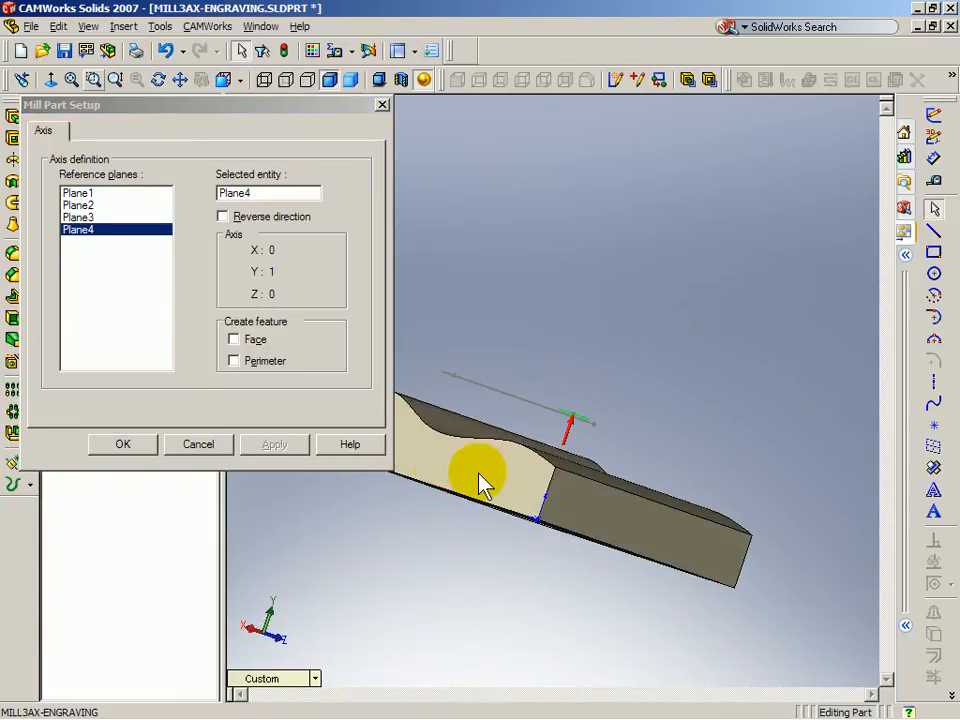
{"action": "left_click", "coordinate": [224, 218]}
{"action": "left_click", "coordinate": [121, 445]}
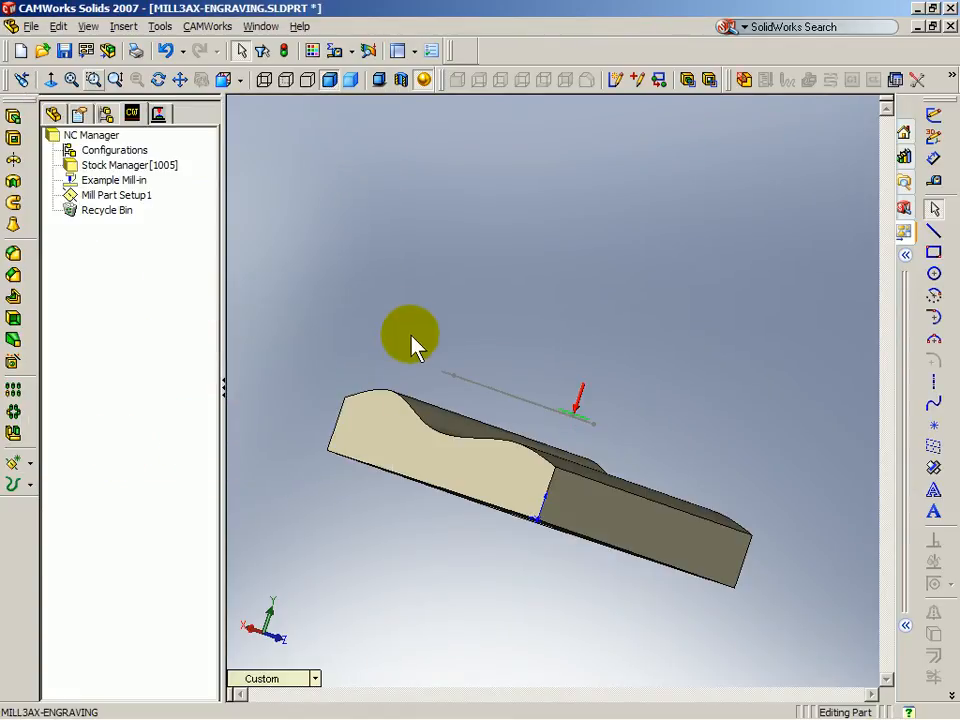
{"action": "middle_click_drag", "start_coordinate": [527, 328], "coordinate": [467, 336]}
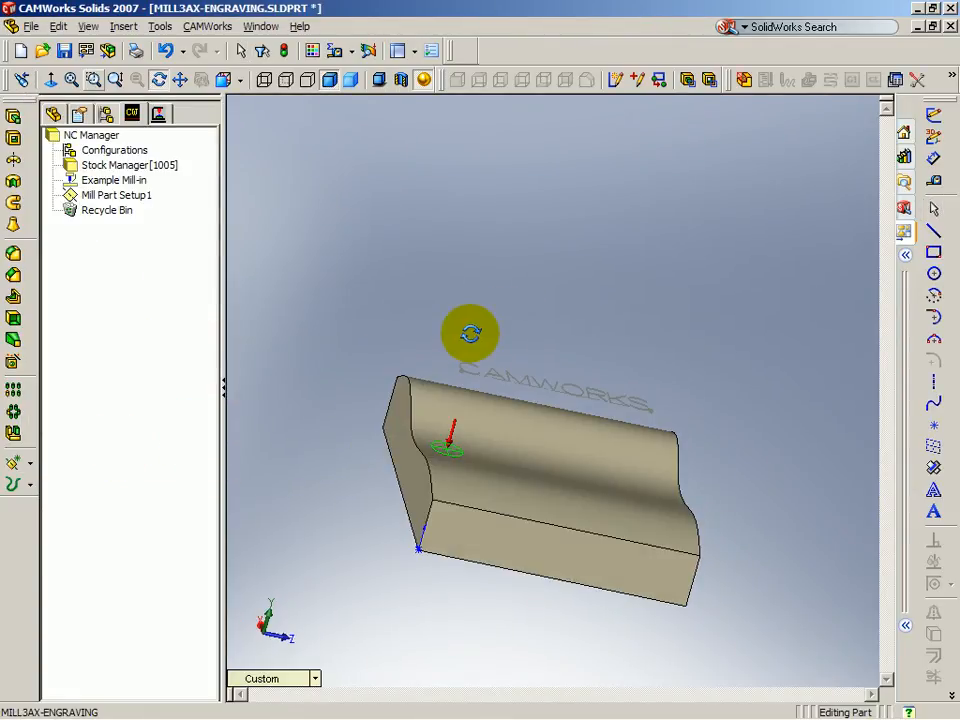
Step: Insert Multi Surface Feature1 using all six faces of the part
{"action": "right_click", "coordinate": [137, 197]}
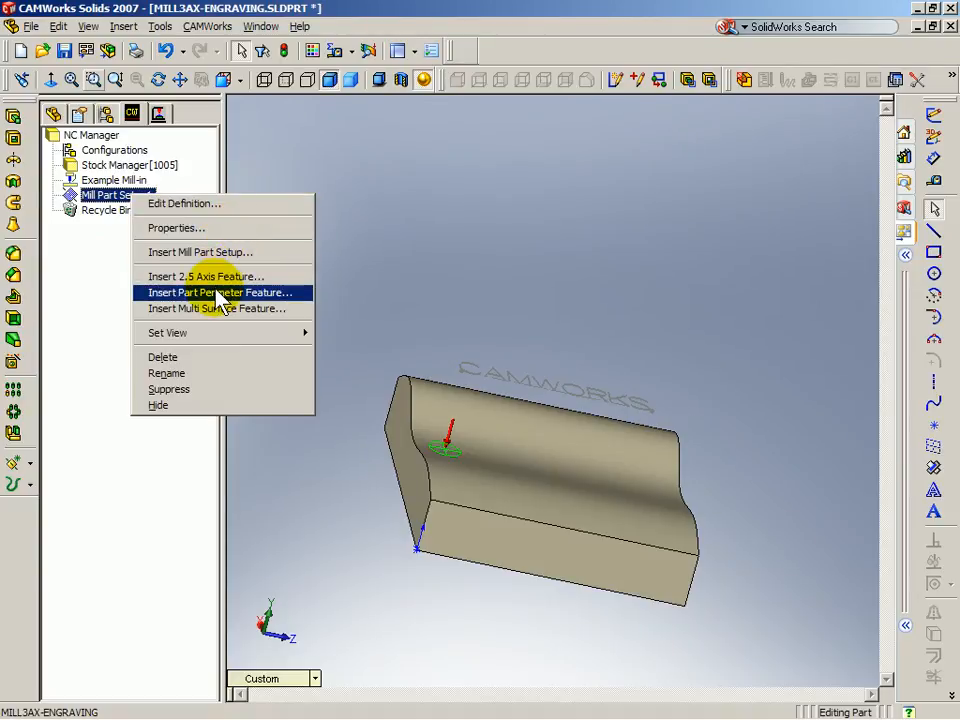
{"action": "left_click", "coordinate": [208, 310]}
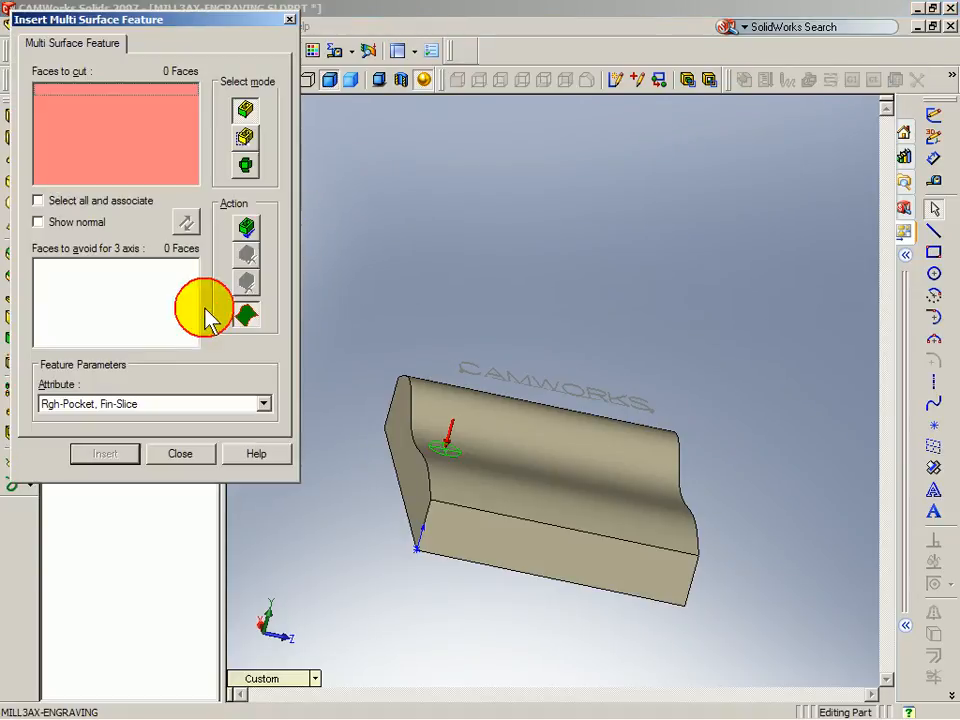
{"action": "left_click", "coordinate": [77, 200]}
{"action": "middle_click_drag", "start_coordinate": [480, 430], "coordinate": [525, 450]}
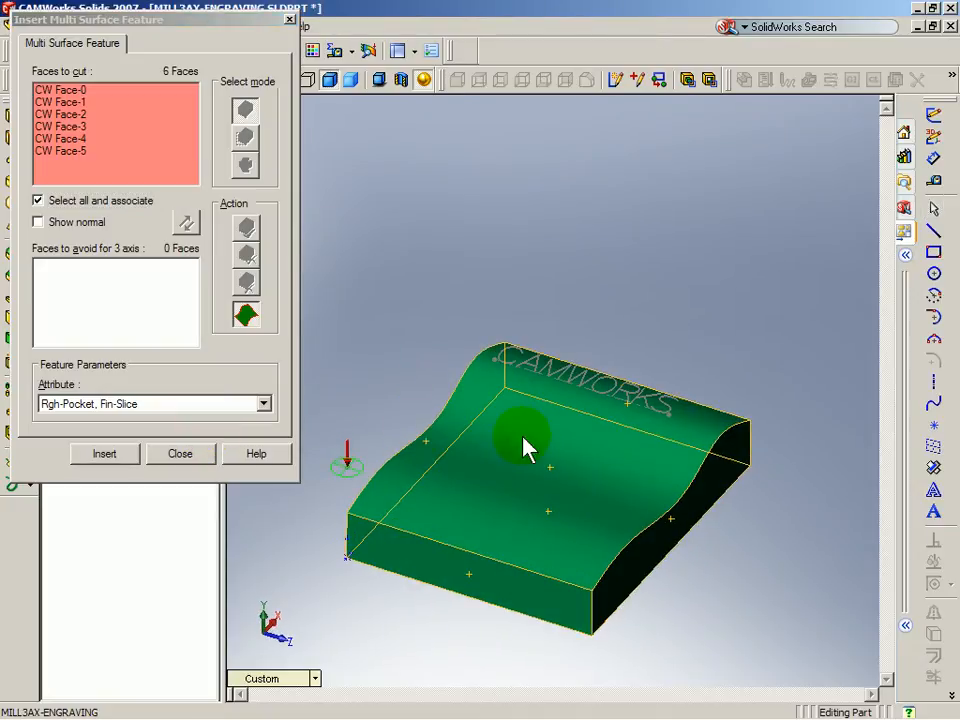
{"action": "left_click", "coordinate": [118, 456]}
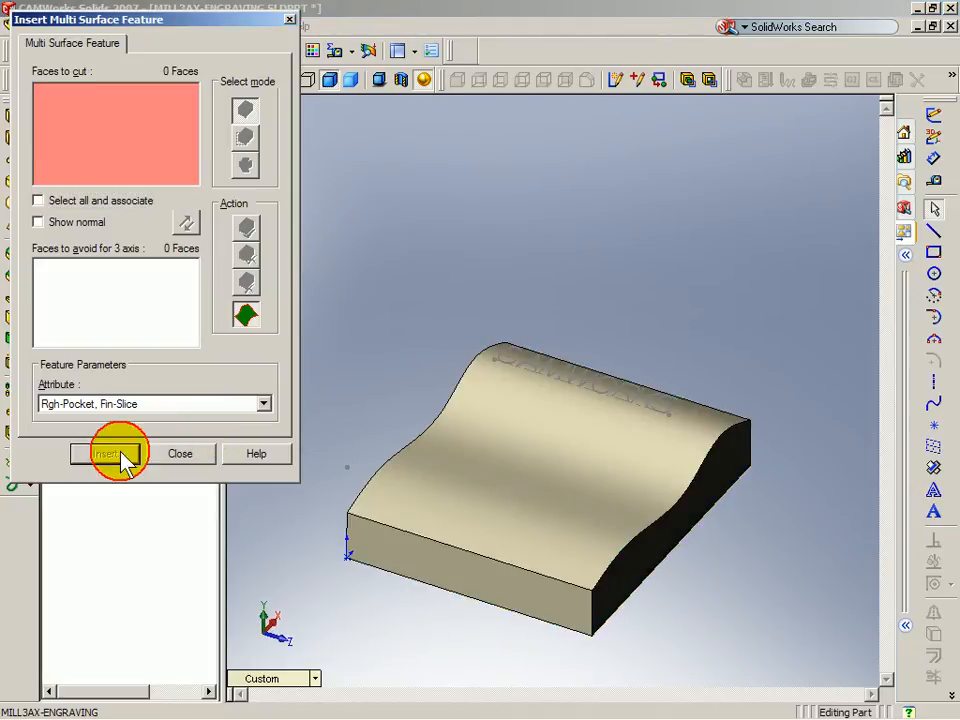
{"action": "left_click", "coordinate": [180, 455]}
Step: Create Curve Feature1 from Local Files1: Blind, 0.3937 in deep, Coarse
{"action": "right_click", "coordinate": [168, 209]}
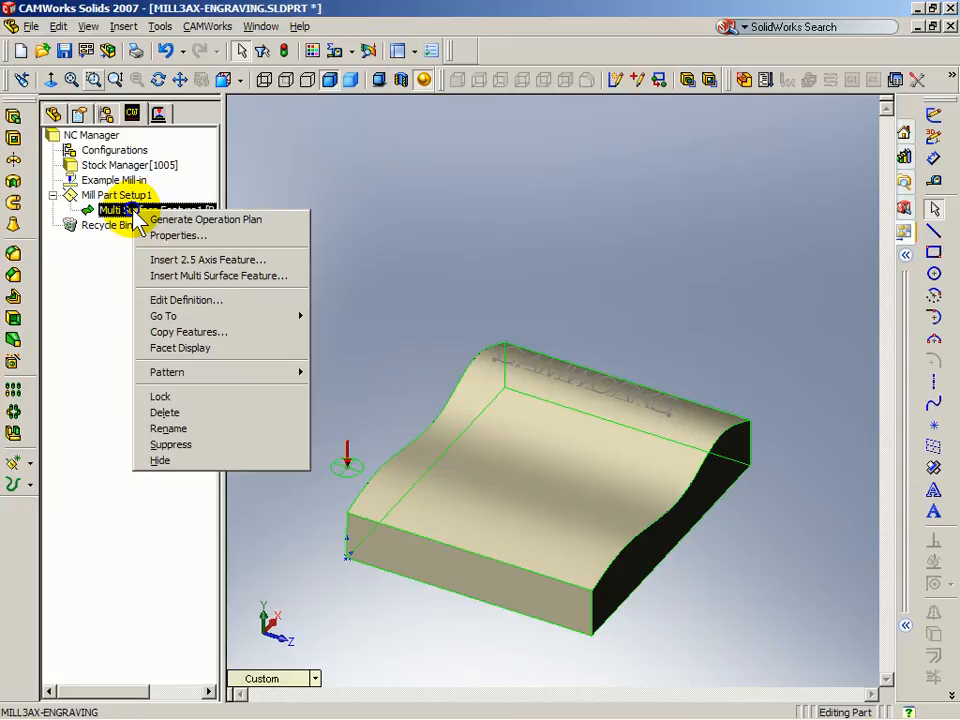
{"action": "left_click", "coordinate": [195, 259]}
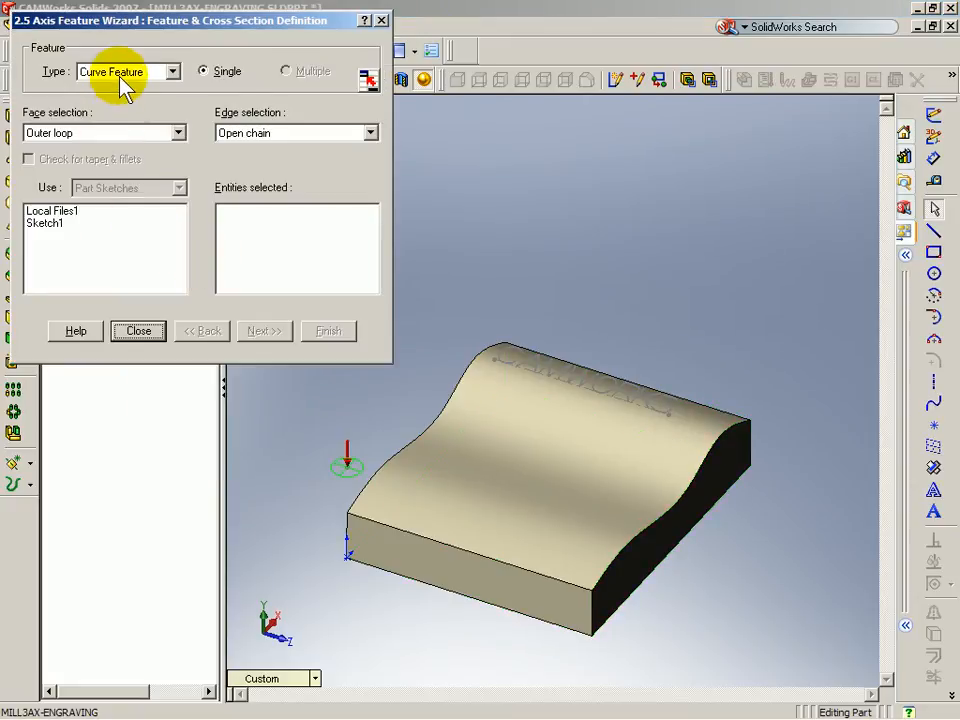
{"action": "left_click", "coordinate": [67, 213]}
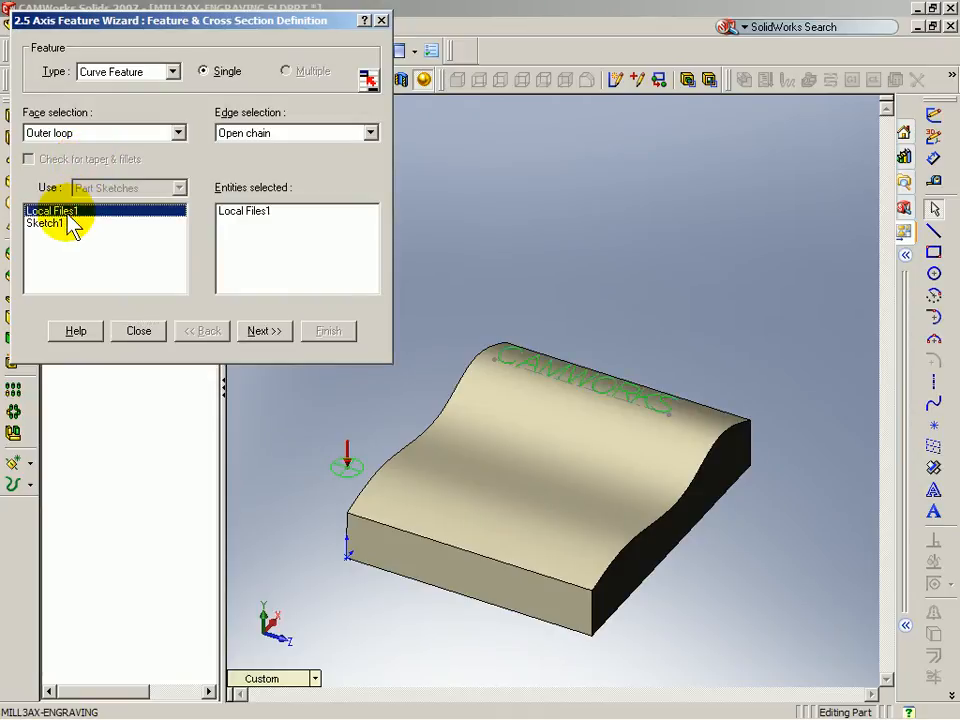
{"action": "middle_click_drag", "start_coordinate": [476, 251], "coordinate": [643, 381]}
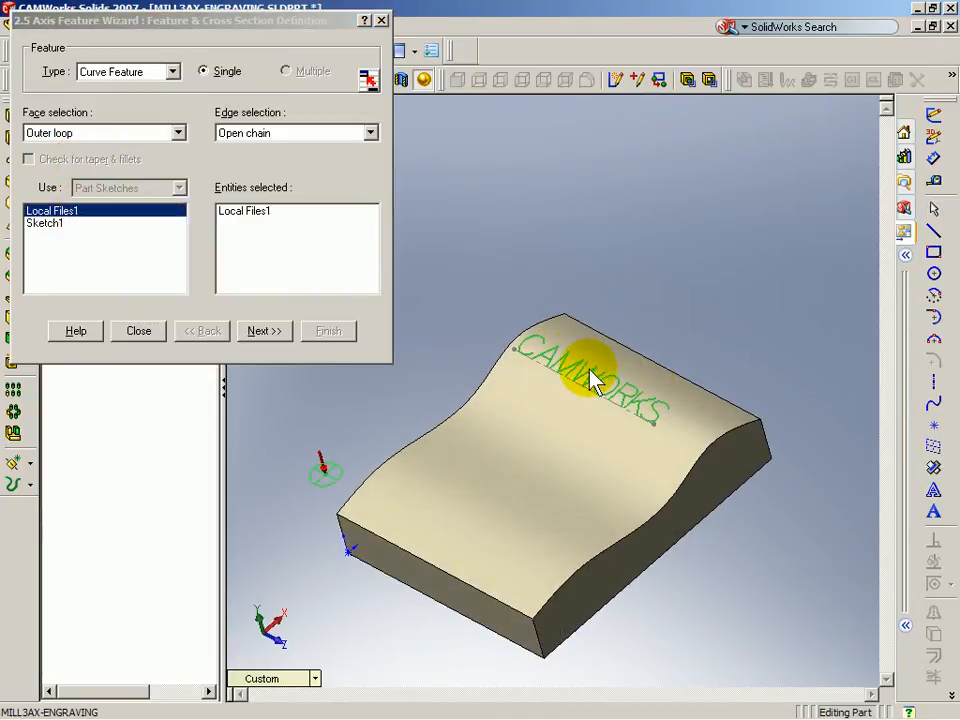
{"action": "left_click", "coordinate": [262, 333]}
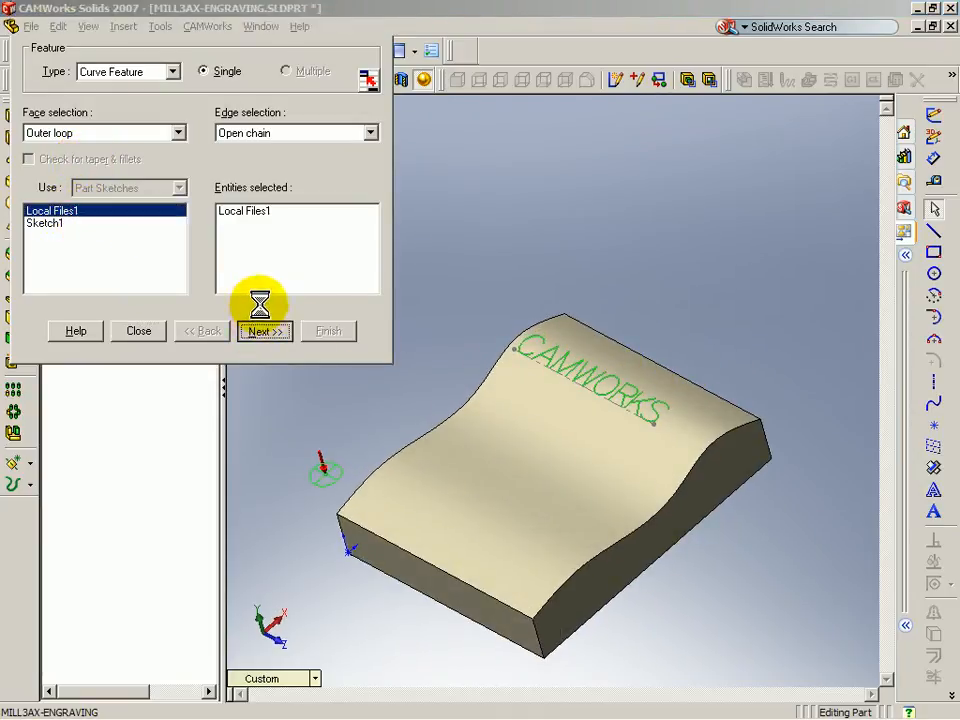
{"action": "middle_click_drag", "start_coordinate": [578, 447], "coordinate": [645, 439]}
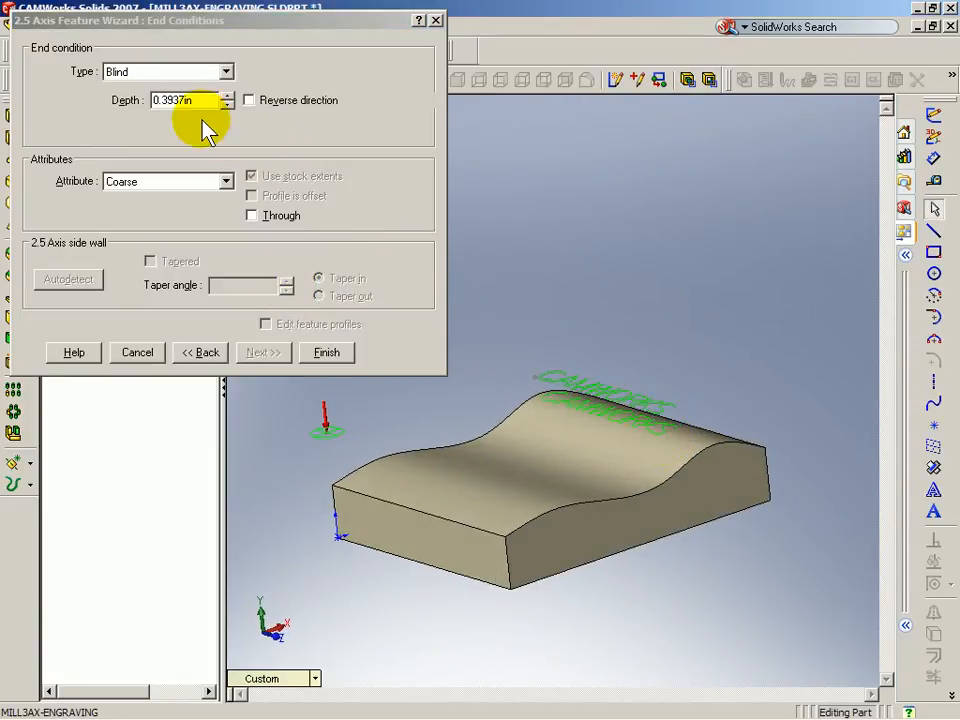
{"action": "left_click", "coordinate": [248, 100]}
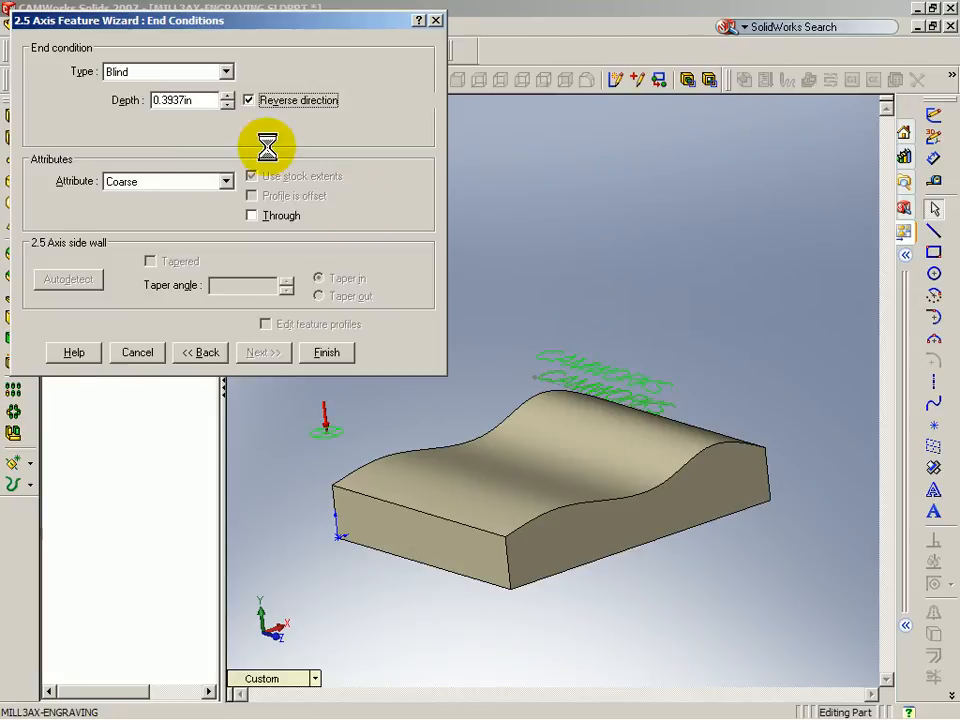
{"action": "left_click", "coordinate": [248, 100]}
{"action": "middle_click_drag", "start_coordinate": [611, 294], "coordinate": [585, 383]}
{"action": "scroll", "coordinate": [567, 357], "scroll_direction": "down", "scroll_amount": 3}
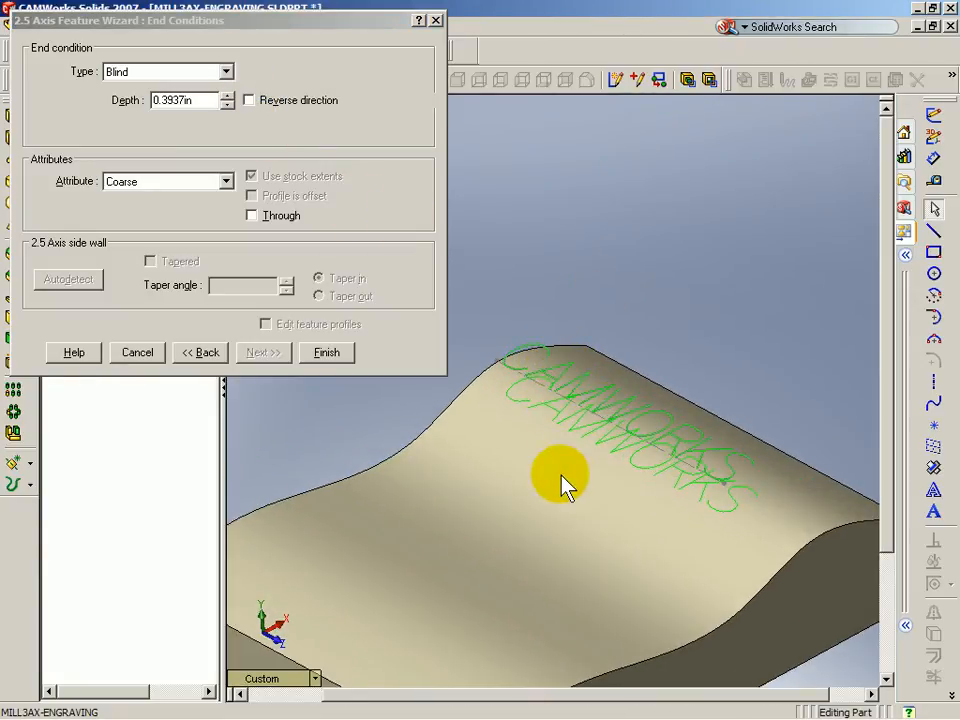
{"action": "middle_click_drag", "start_coordinate": [563, 485], "coordinate": [568, 467]}
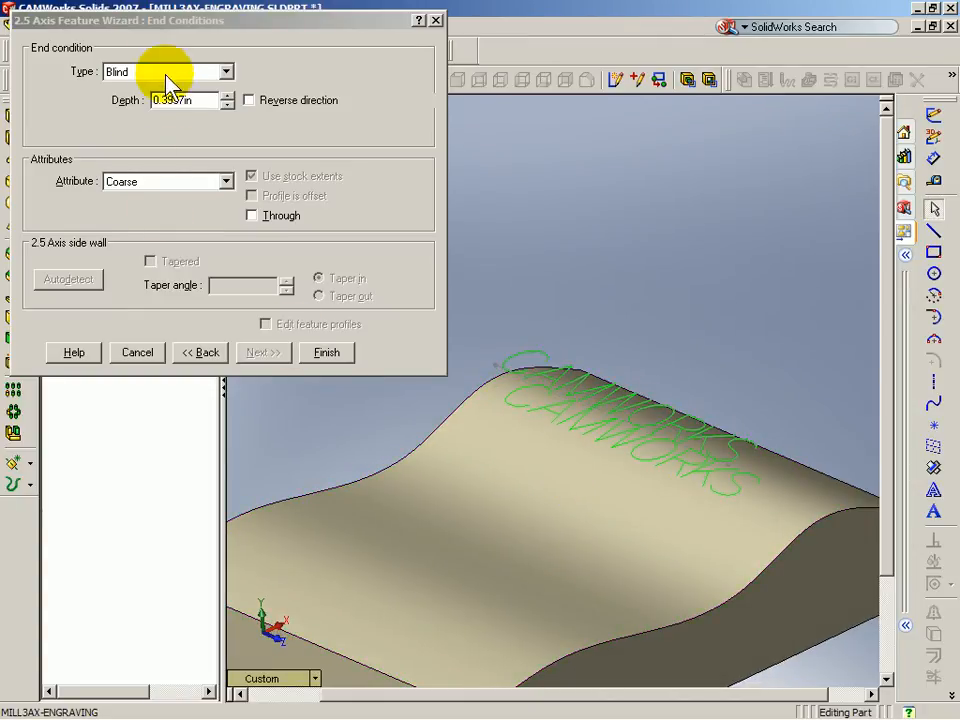
{"action": "left_click", "coordinate": [326, 353]}
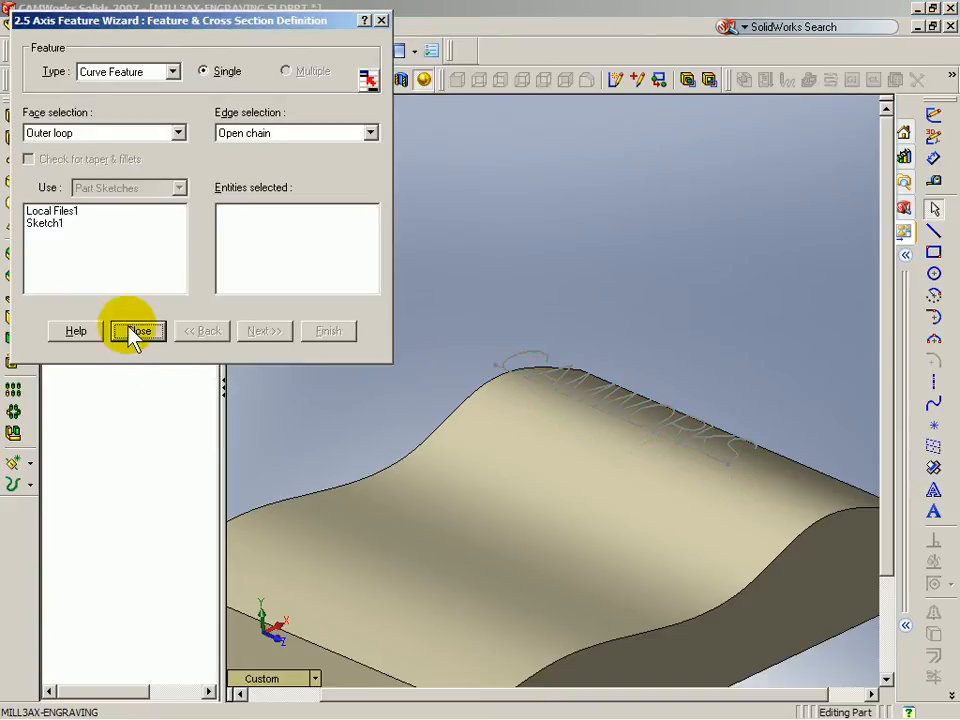
{"action": "left_click", "coordinate": [138, 333]}
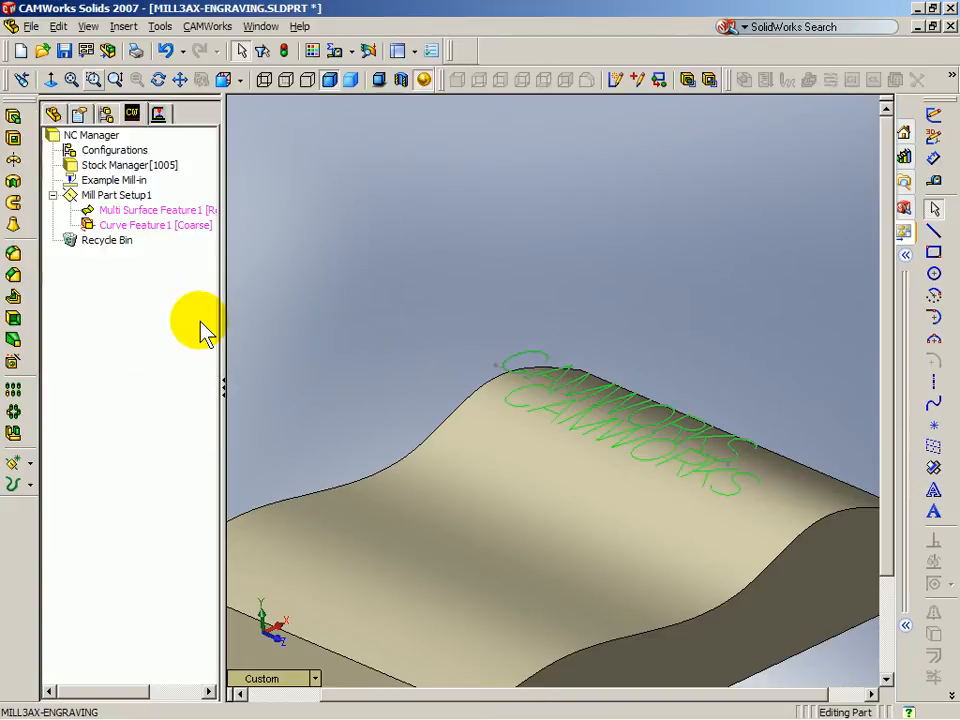
Step: Insert a Curve Project 3 axis operation on Multi Surface Feature1 under Mill Part Setup1
{"action": "left_click", "coordinate": [160, 115]}
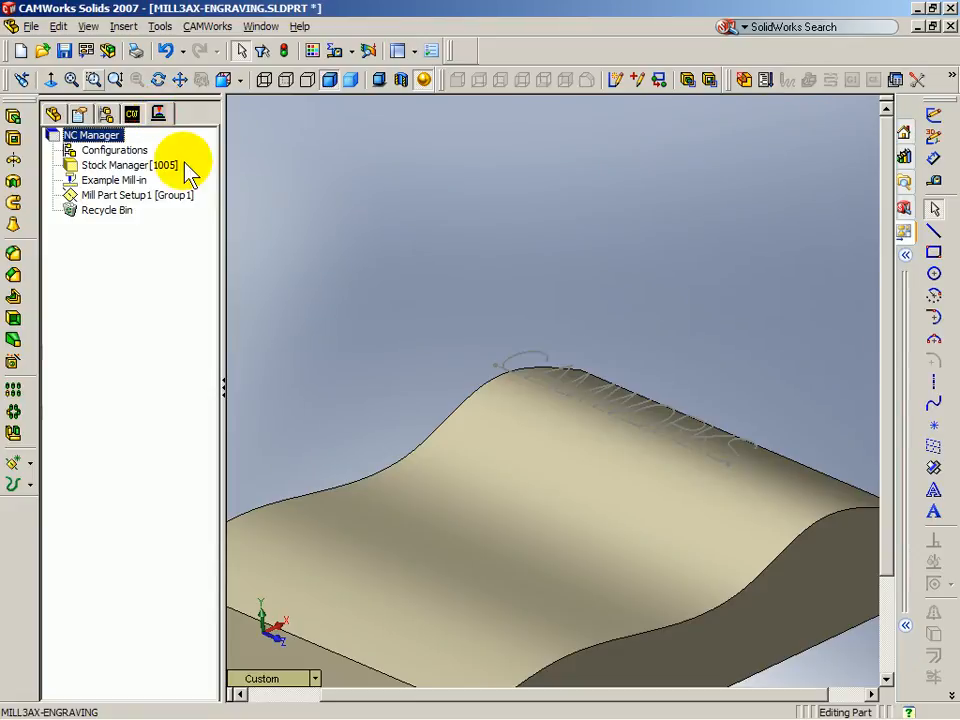
{"action": "right_click", "coordinate": [134, 194]}
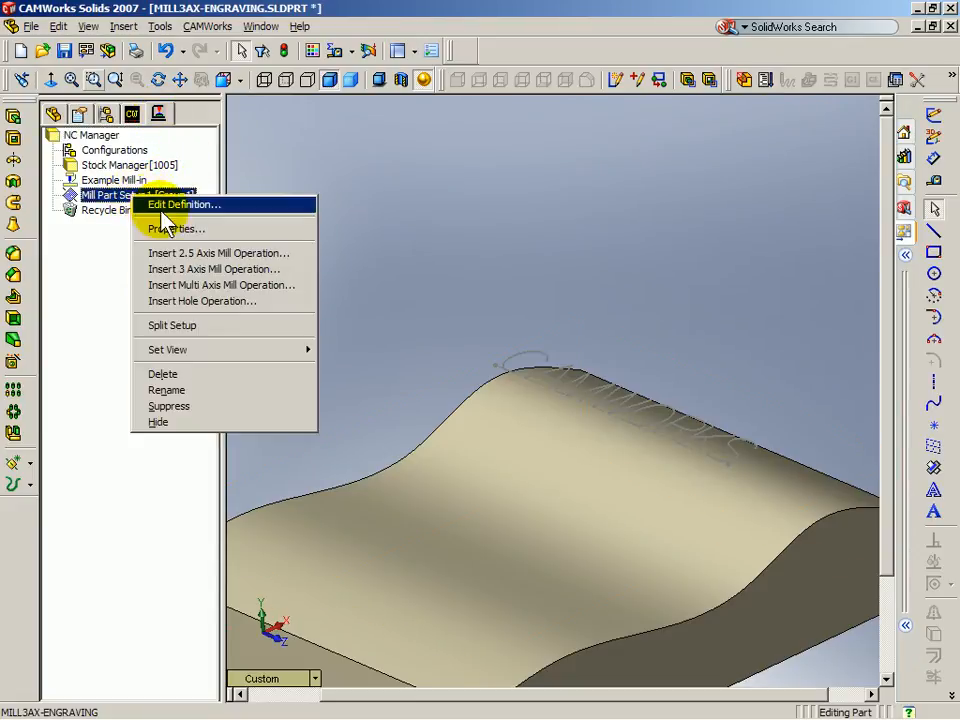
{"action": "left_click", "coordinate": [184, 269]}
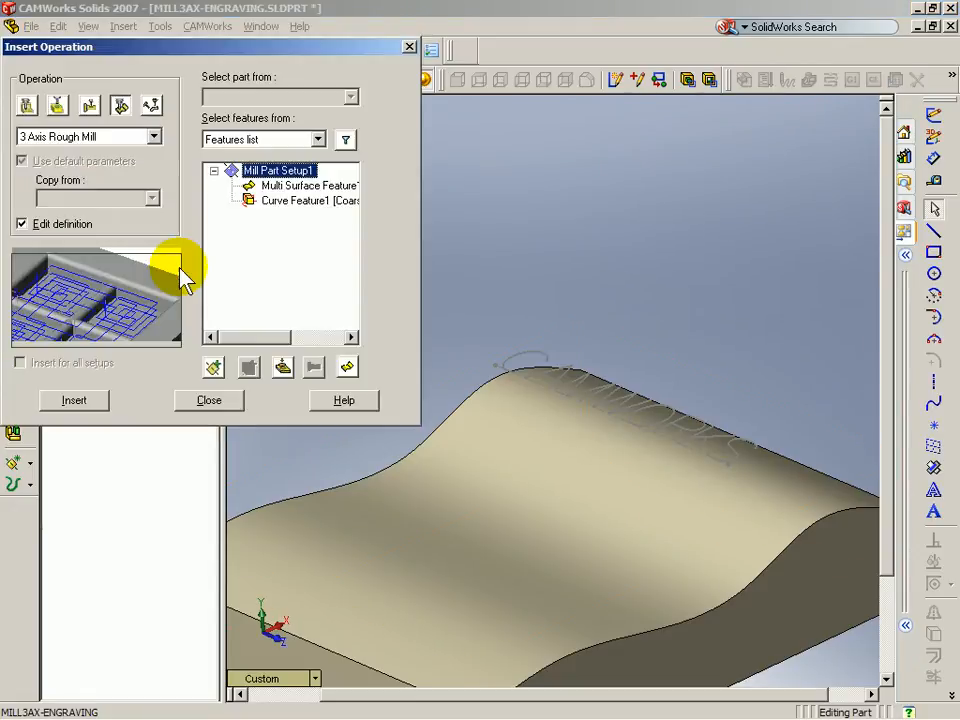
{"action": "left_click", "coordinate": [92, 137]}
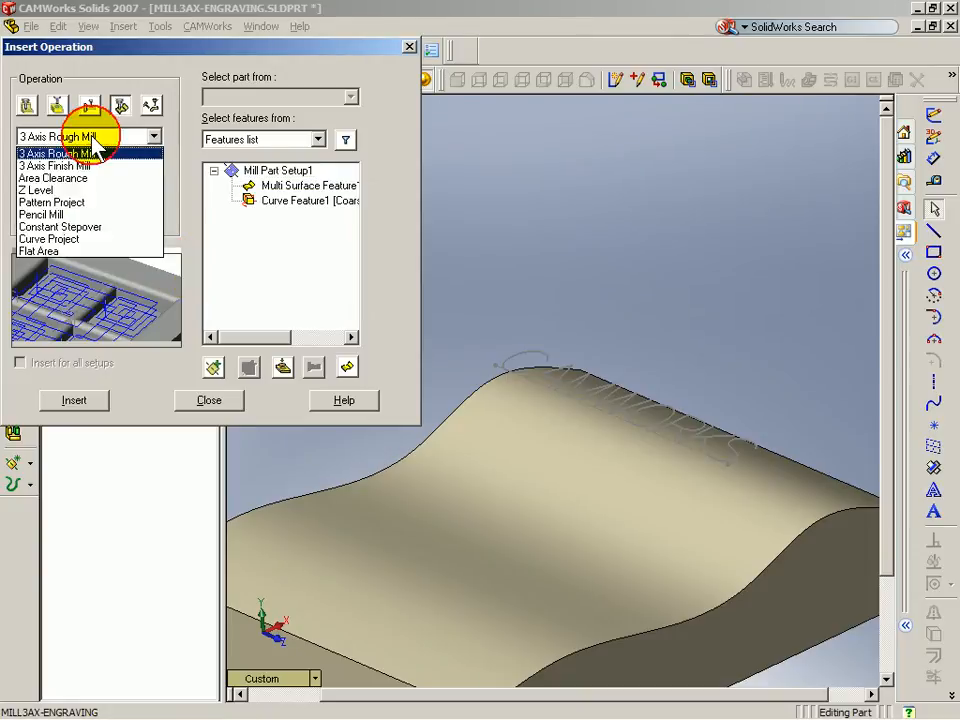
{"action": "left_click", "coordinate": [84, 240]}
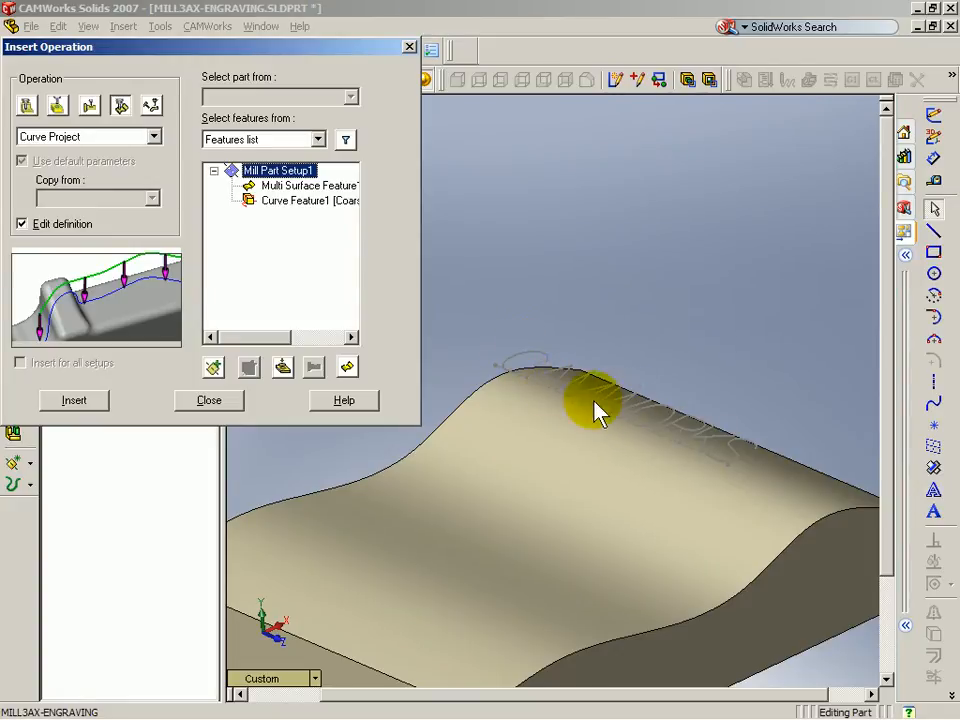
{"action": "left_click", "coordinate": [287, 187]}
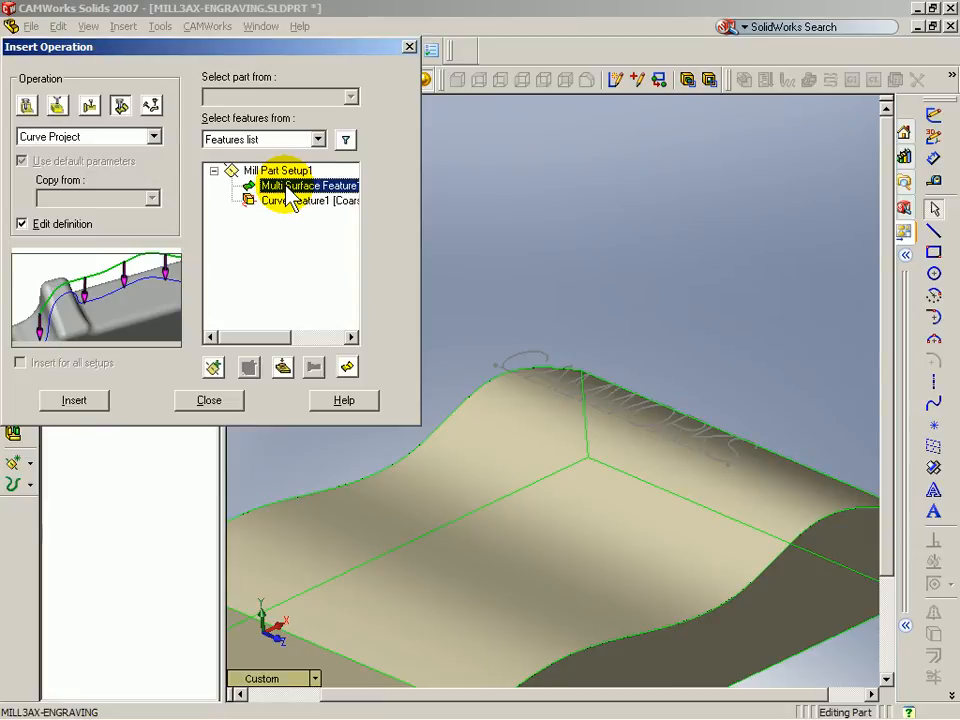
{"action": "left_click", "coordinate": [76, 402]}
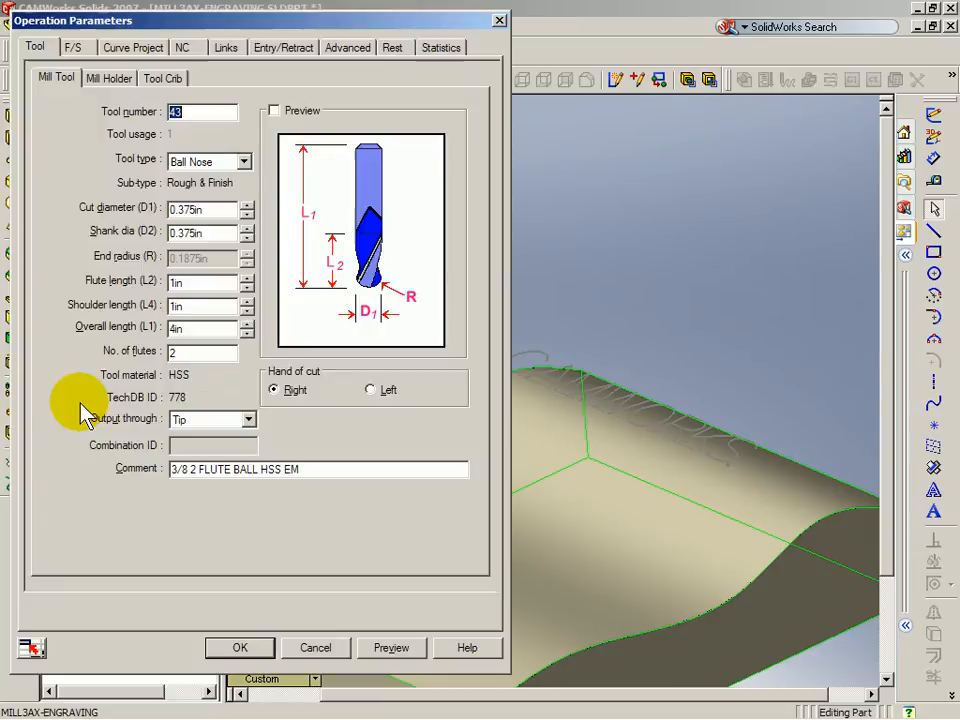
Step: Add the 1/32 BEm4H ball nose tool to the crib, filtering diameter 0–.125
{"action": "left_click", "coordinate": [158, 80]}
{"action": "left_click_drag", "start_coordinate": [458, 160], "coordinate": [439, 300]}
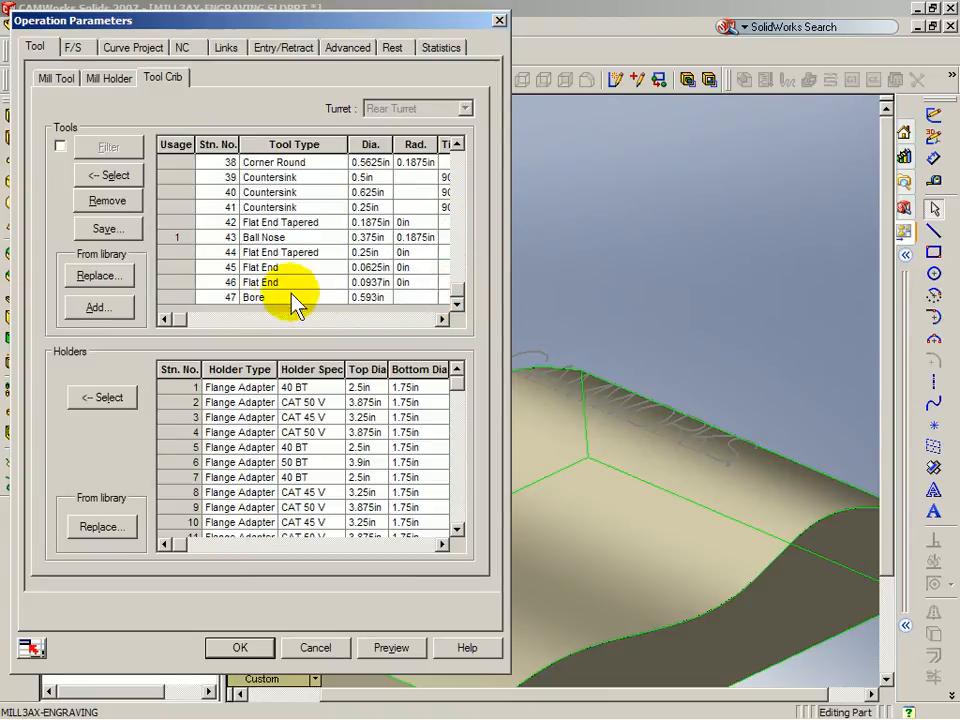
{"action": "left_click", "coordinate": [100, 309]}
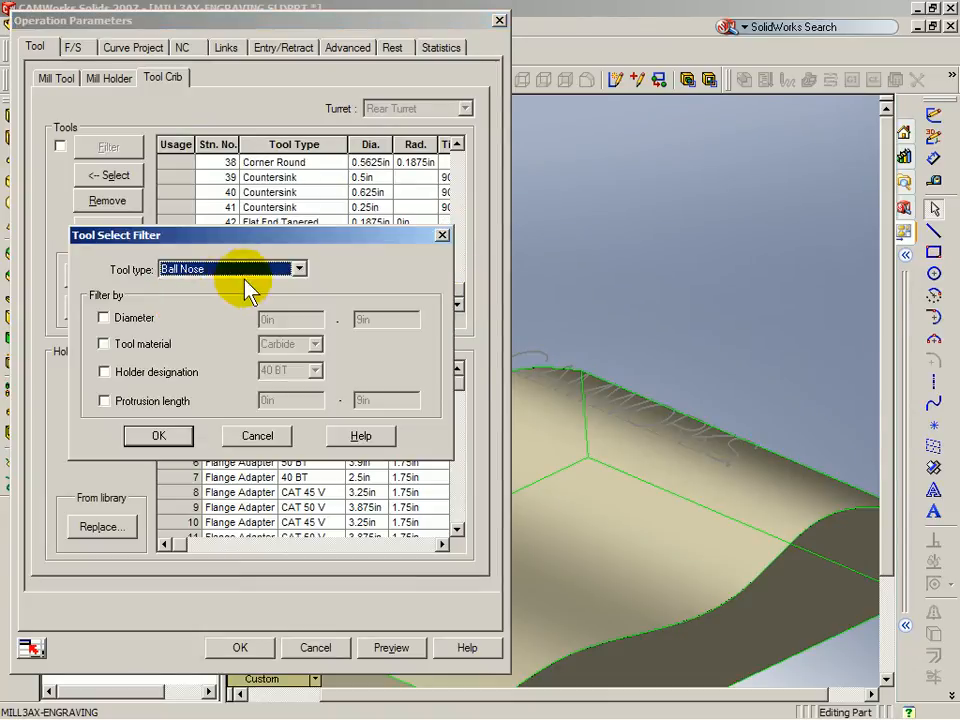
{"action": "left_click", "coordinate": [104, 317]}
{"action": "left_click_drag", "start_coordinate": [403, 321], "coordinate": [339, 332]}
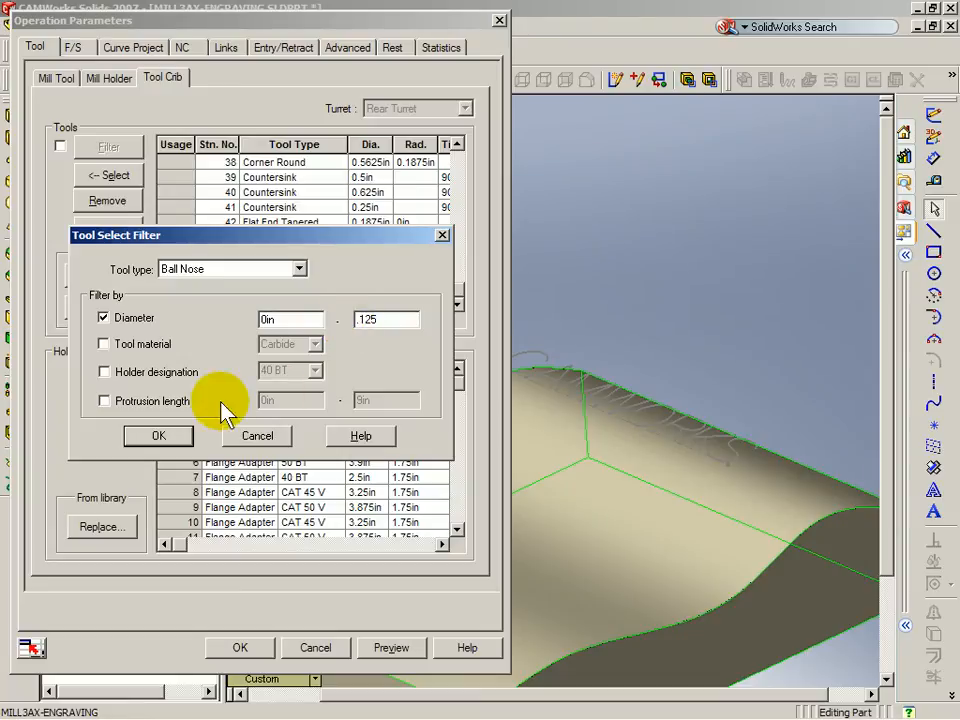
{"action": "left_click", "coordinate": [145, 436]}
{"action": "left_click", "coordinate": [35, 222]}
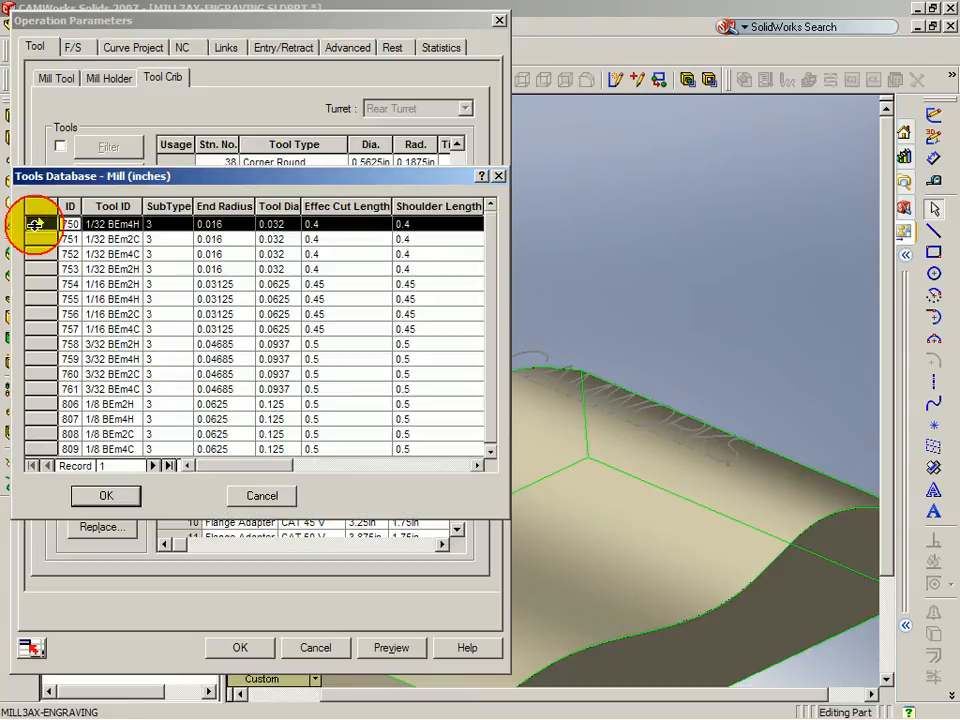
{"action": "left_click", "coordinate": [100, 496]}
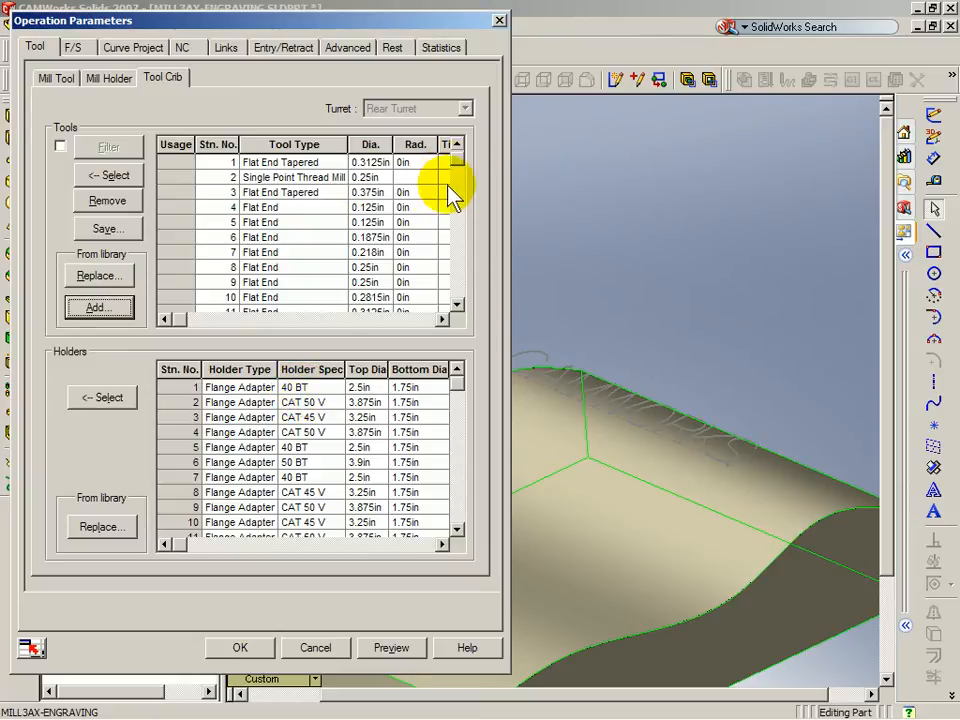
Step: Assign the station 48 0.032 in ball nose tool to the operation, replacing the holder
{"action": "left_click_drag", "start_coordinate": [455, 168], "coordinate": [460, 305]}
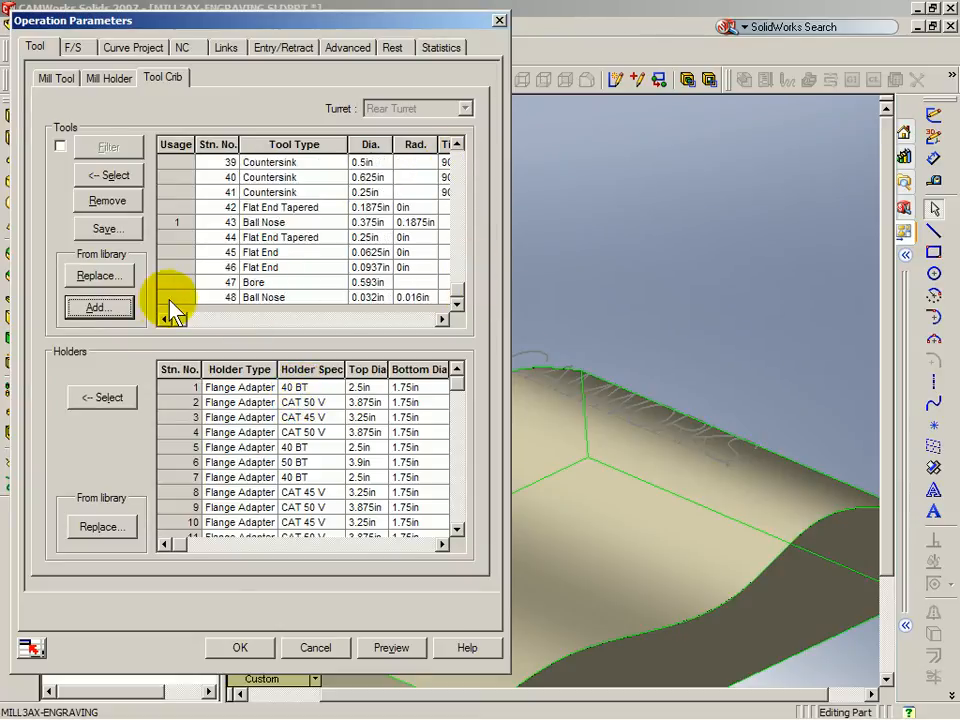
{"action": "left_click", "coordinate": [200, 297]}
{"action": "left_click", "coordinate": [108, 175]}
{"action": "left_click", "coordinate": [432, 394]}
{"action": "left_click", "coordinate": [130, 47]}
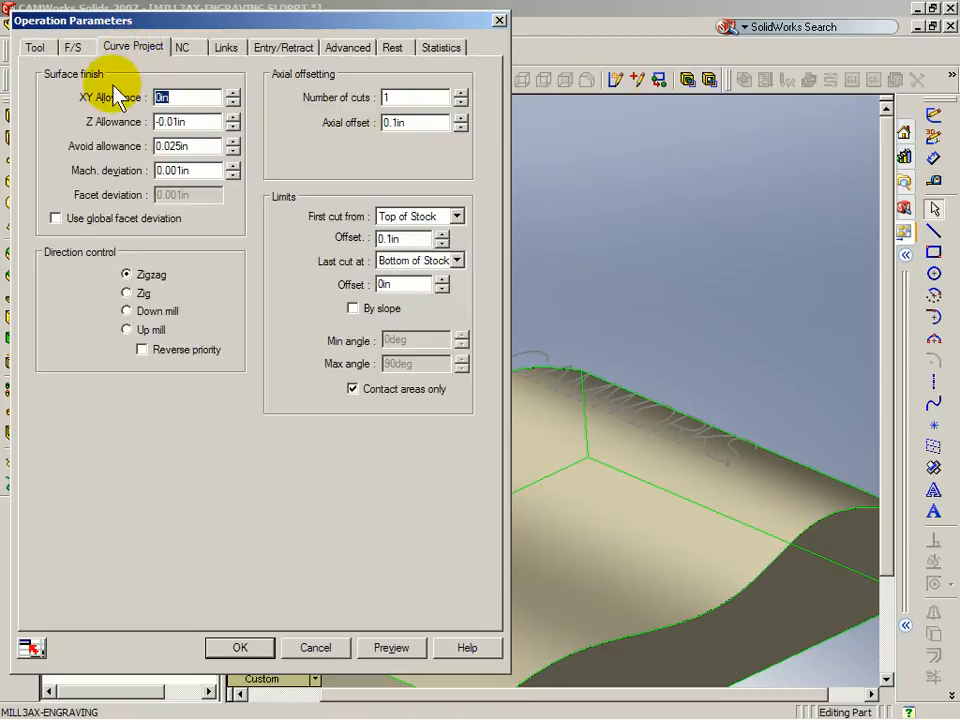
Step: Set the Z allowance to -0.005 in and the avoid allowance to 0.001 in
{"action": "key", "text": "Tab"}
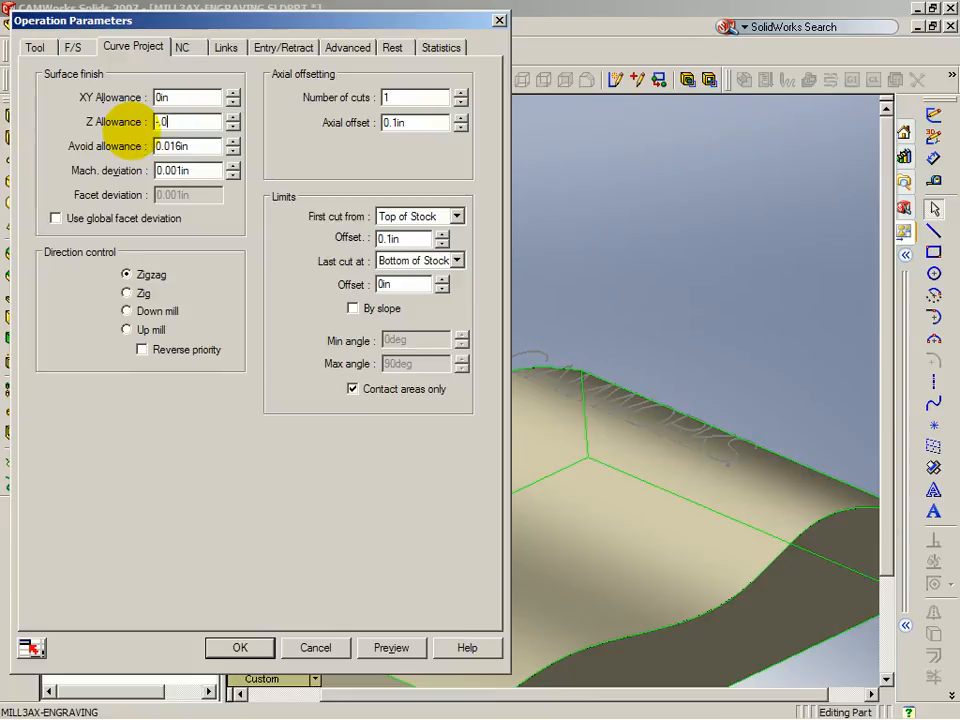
{"action": "key", "text": "Tab"}
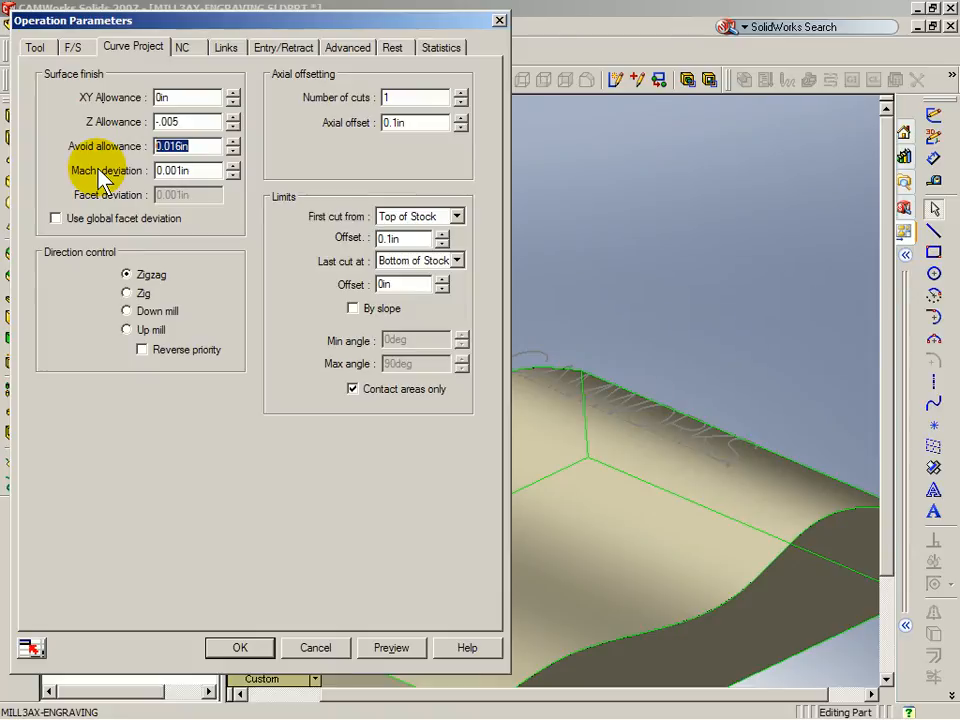
{"action": "left_click", "coordinate": [204, 172]}
{"action": "left_click_drag", "start_coordinate": [204, 172], "coordinate": [114, 187]}
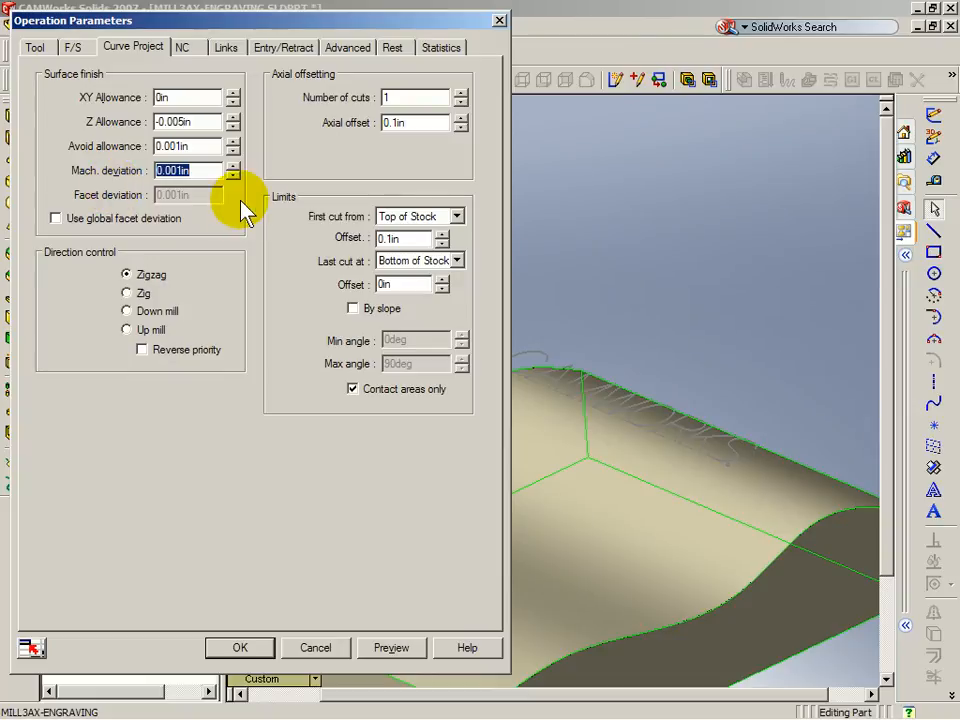
{"action": "left_click", "coordinate": [190, 48]}
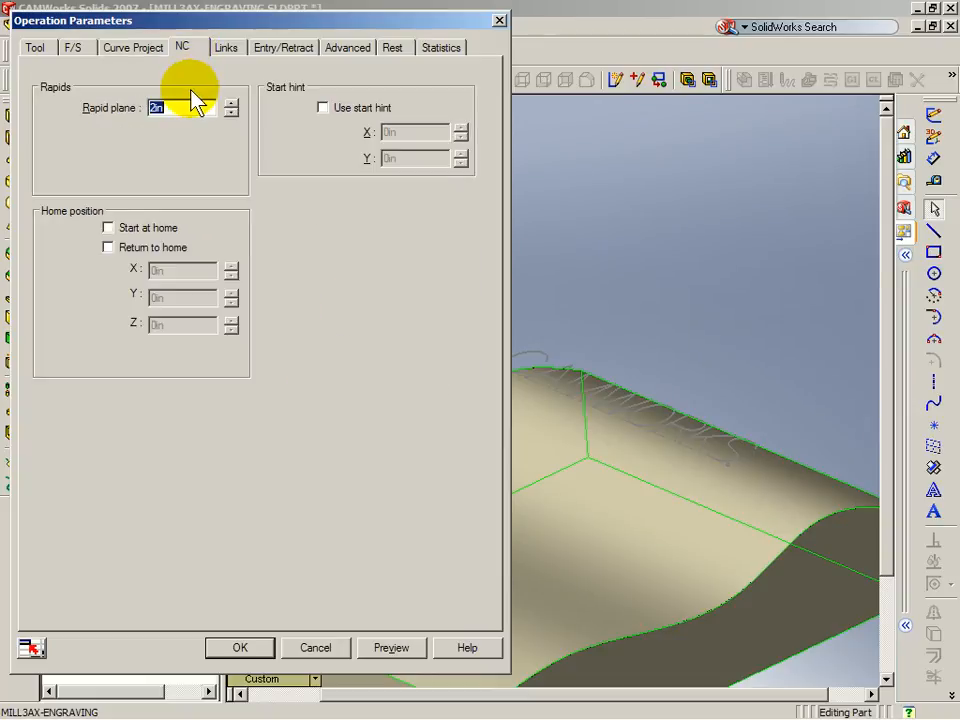
Step: Set the rapid plane to .1, zero the leadout values, and accept the operation parameters
{"action": "type", "text": ".1"}
{"action": "left_click", "coordinate": [225, 50]}
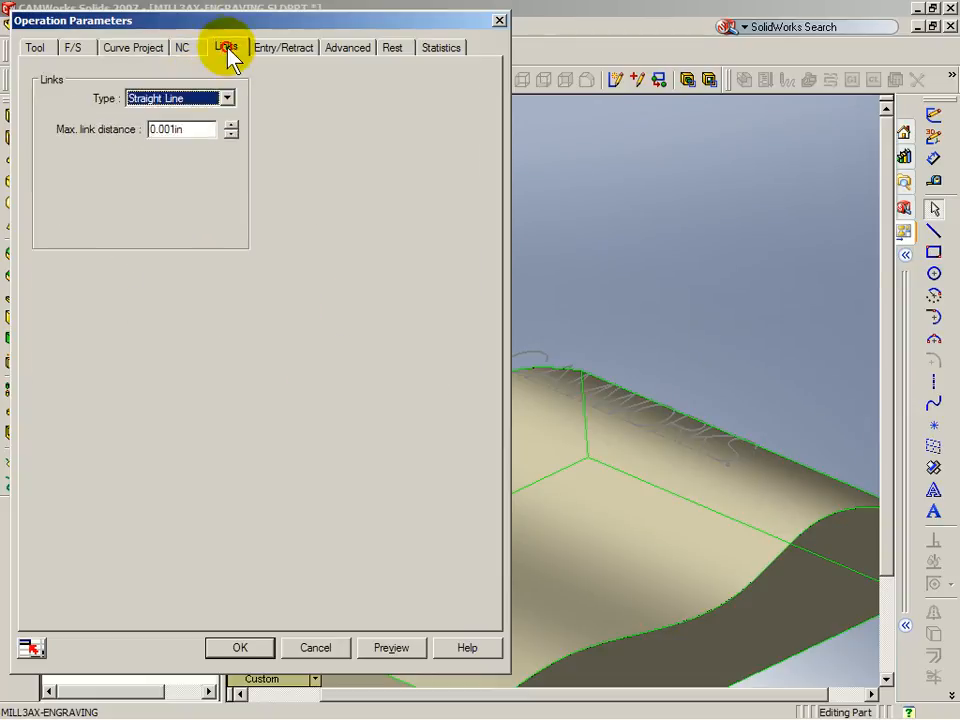
{"action": "left_click", "coordinate": [288, 50]}
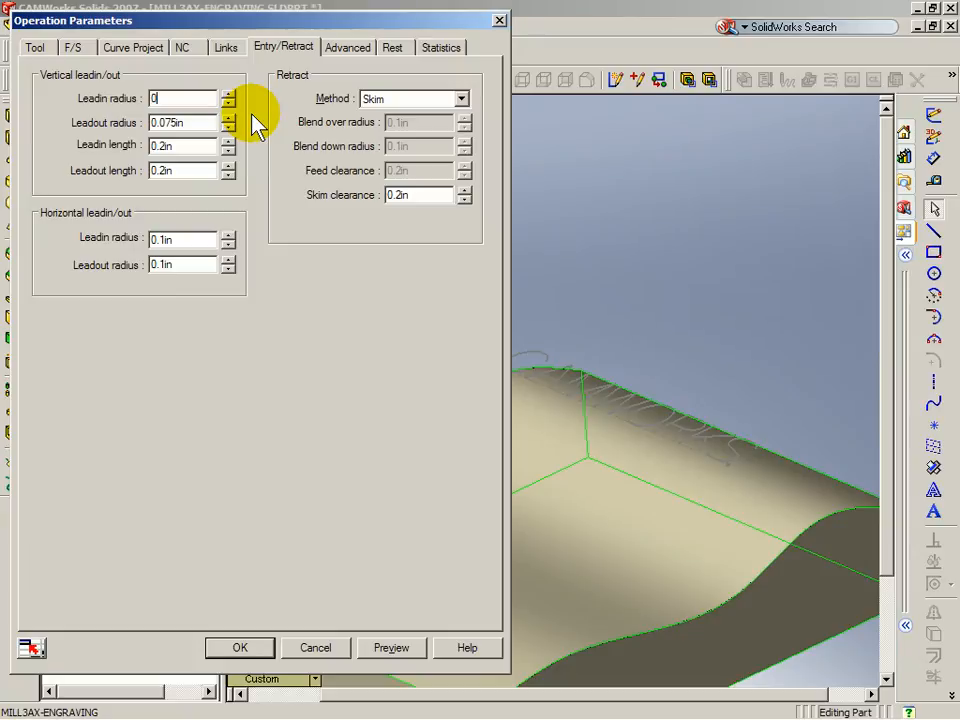
{"action": "type", "text": "0"}
{"action": "key", "text": "Tab"}
{"action": "type", "text": "0"}
{"action": "key", "text": "Tab"}
{"action": "type", "text": "0"}
{"action": "key", "text": "Tab"}
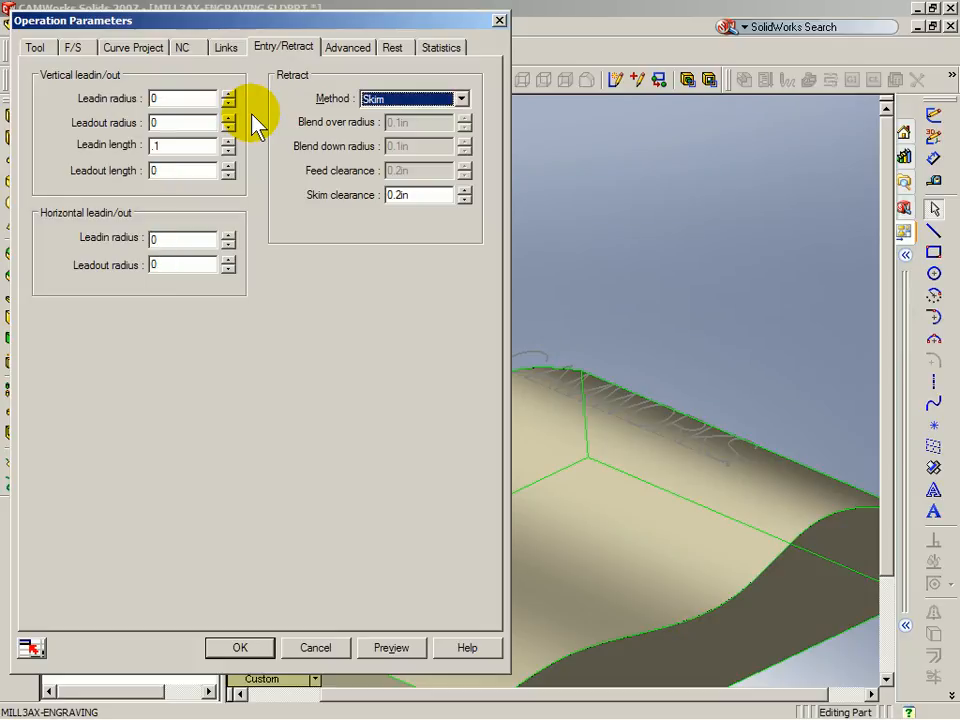
{"action": "left_click", "coordinate": [358, 48]}
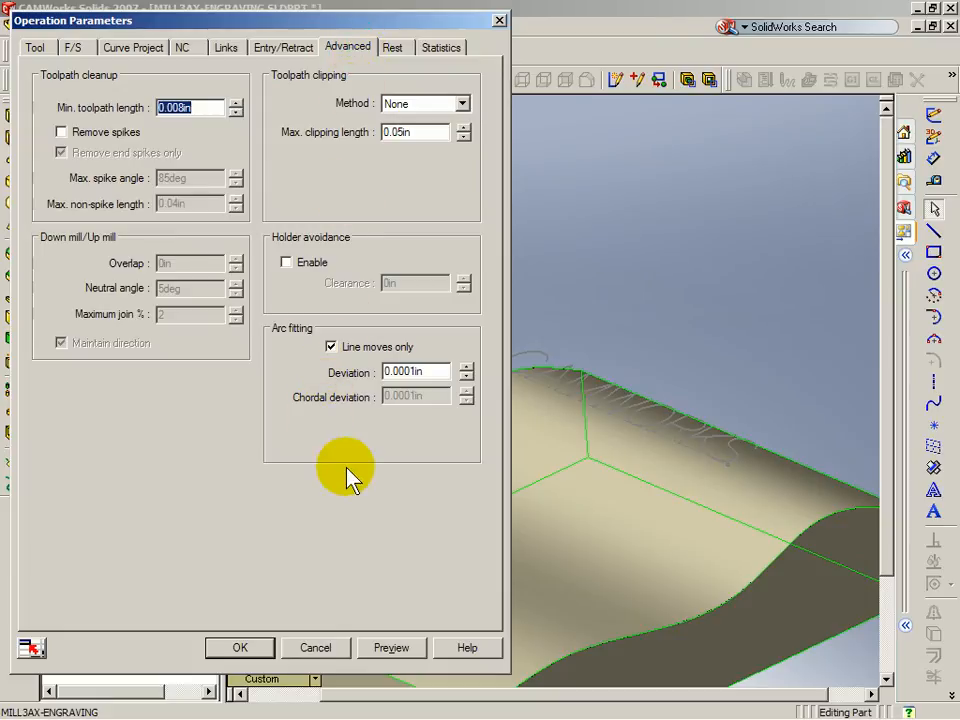
{"action": "left_click", "coordinate": [245, 645]}
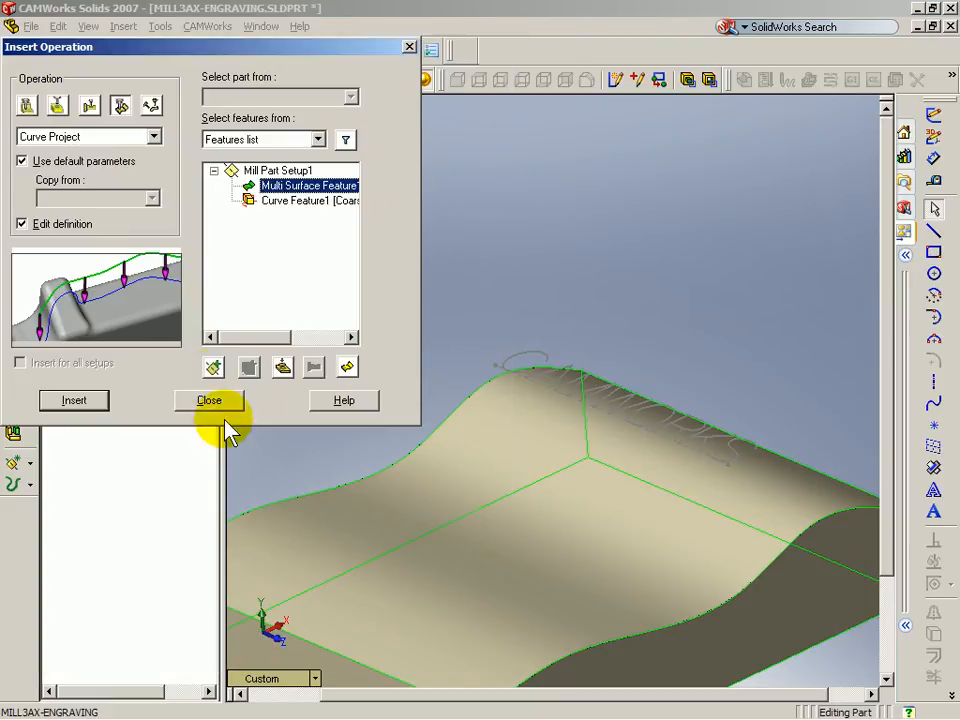
Step: Add Curve Feature1 to Curve Project1 alongside the Multi Surface Feature through Add Engrave/Curve Feature
{"action": "left_click", "coordinate": [208, 399]}
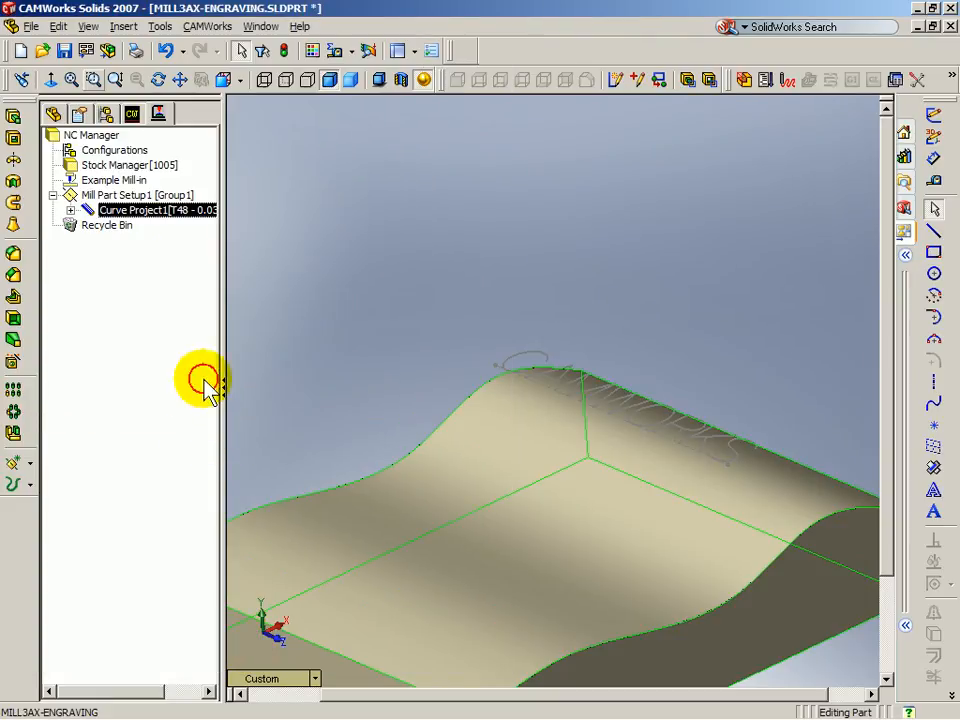
{"action": "left_click", "coordinate": [70, 210]}
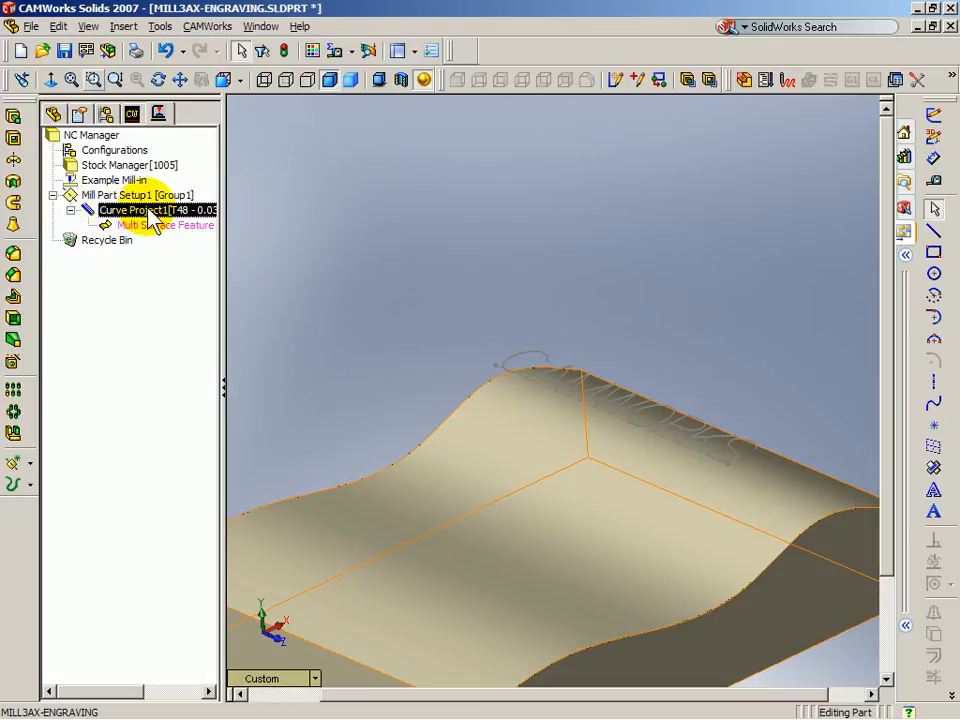
{"action": "left_click", "coordinate": [132, 114]}
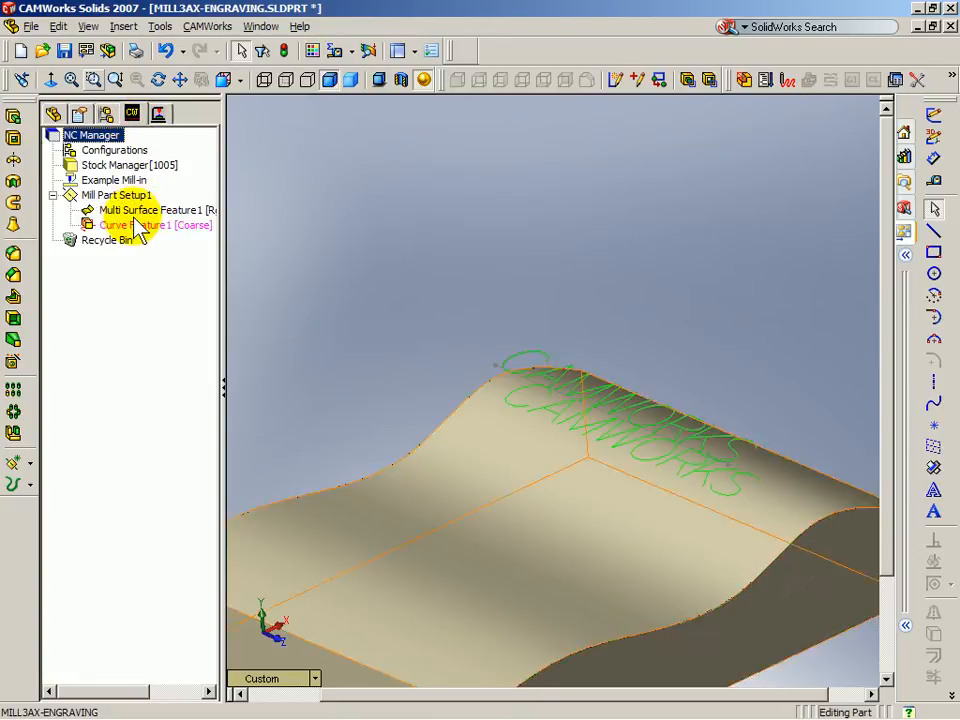
{"action": "left_click", "coordinate": [158, 114]}
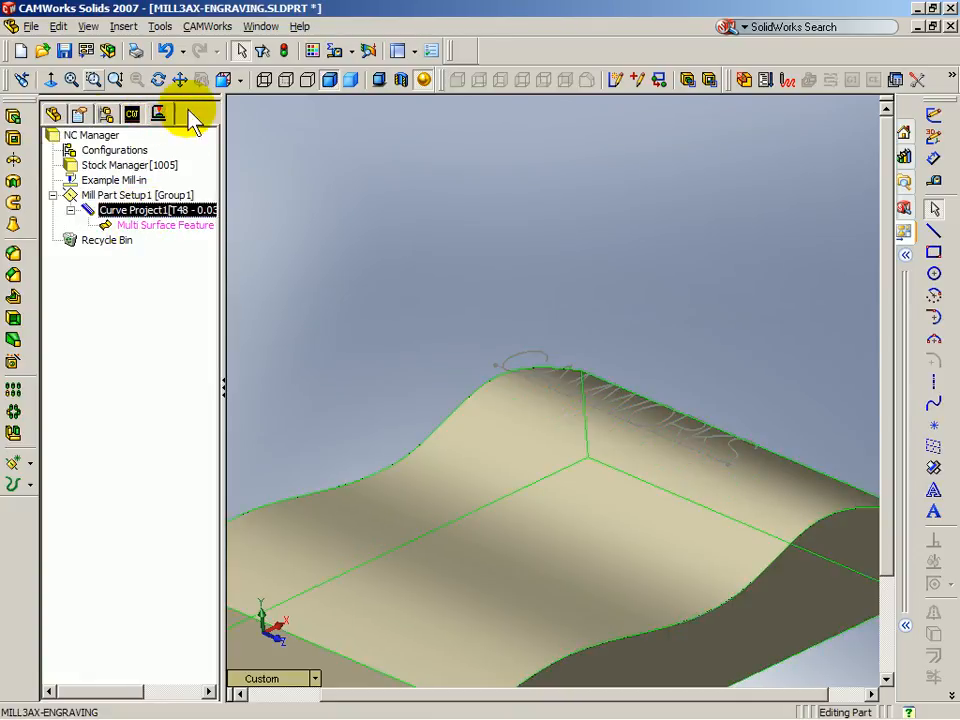
{"action": "right_click", "coordinate": [126, 213]}
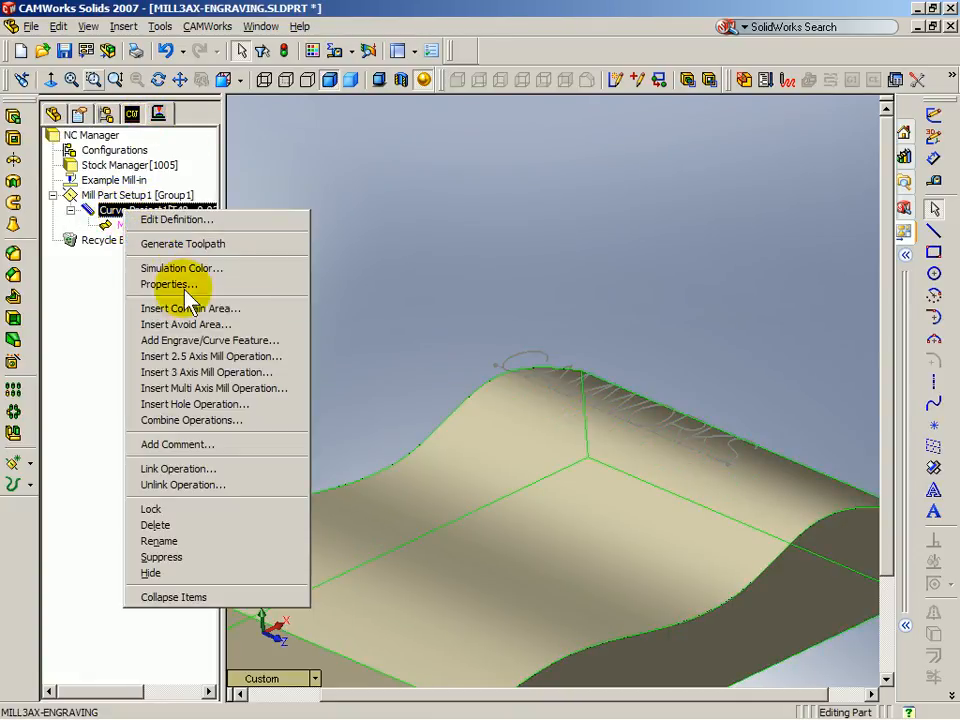
{"action": "left_click", "coordinate": [195, 342]}
{"action": "left_click", "coordinate": [345, 298]}
{"action": "left_click", "coordinate": [478, 328]}
{"action": "left_click", "coordinate": [414, 461]}
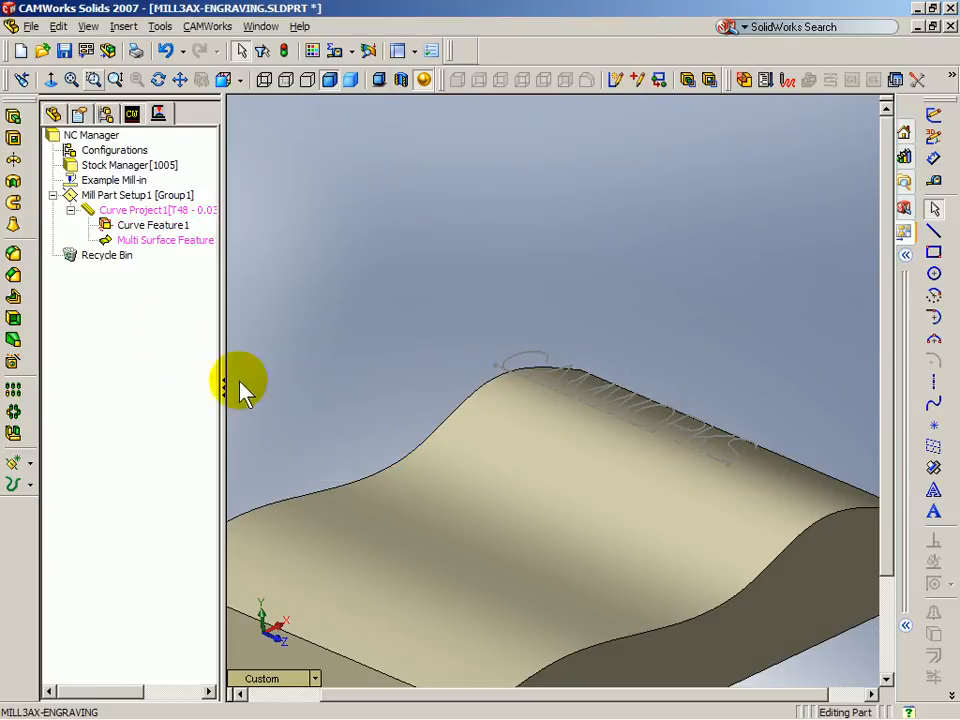
Step: Generate Curve Project1's toolpath and inspect the CAMWORKS engraving path on the wavy part
{"action": "right_click", "coordinate": [150, 210]}
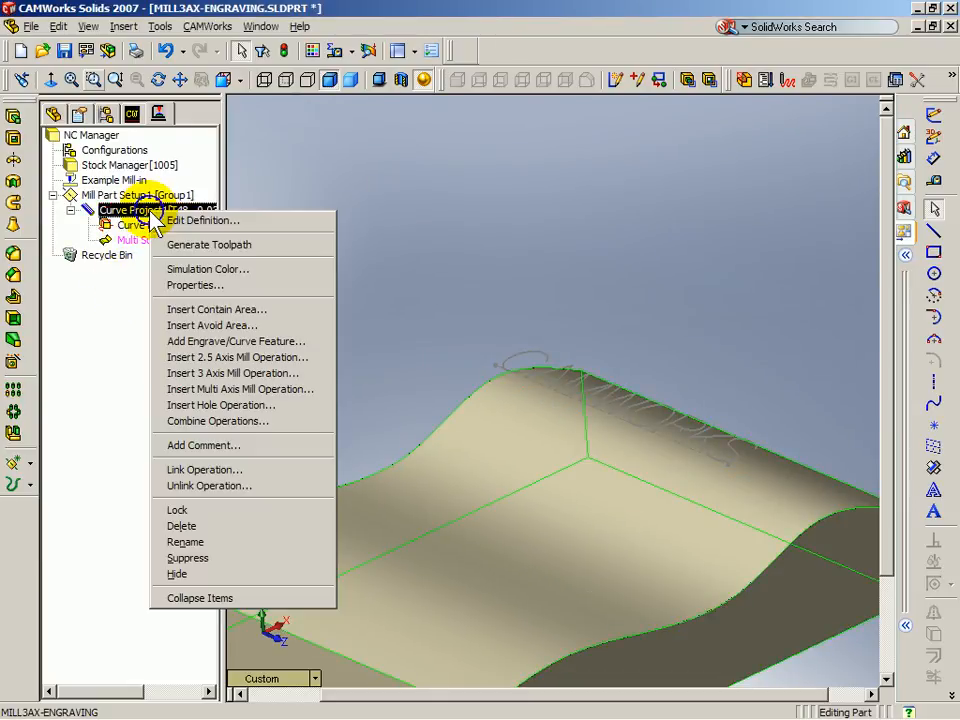
{"action": "left_click", "coordinate": [230, 248]}
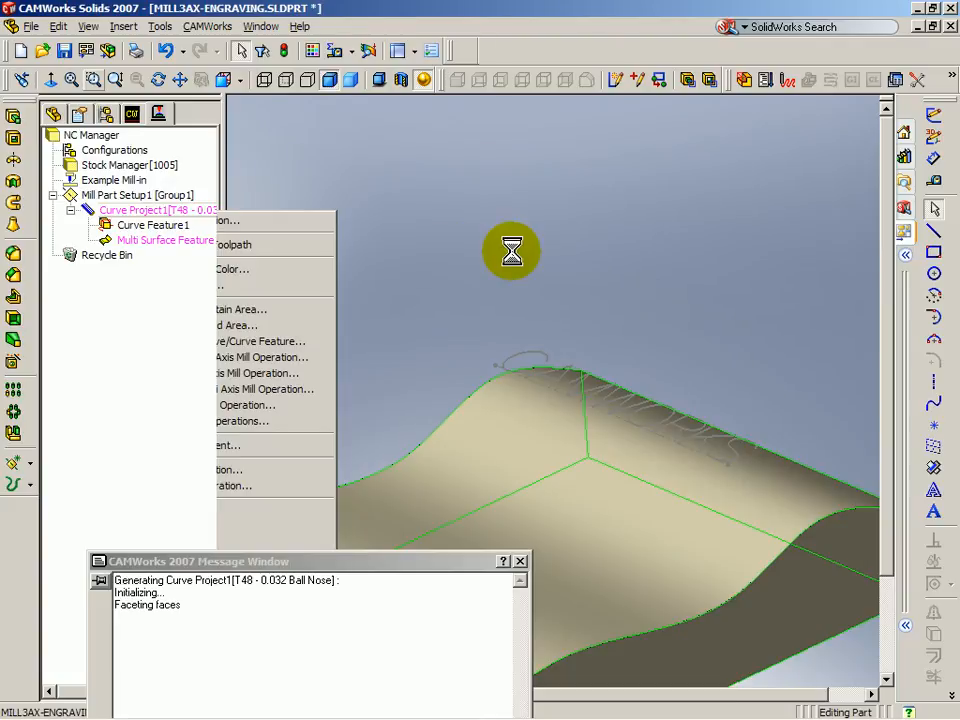
{"action": "middle_click_drag", "start_coordinate": [636, 422], "coordinate": [632, 482]}
{"action": "scroll", "coordinate": [613, 474], "scroll_direction": "down", "scroll_amount": 5}
{"action": "scroll", "coordinate": [450, 396], "scroll_direction": "up", "scroll_amount": 4}
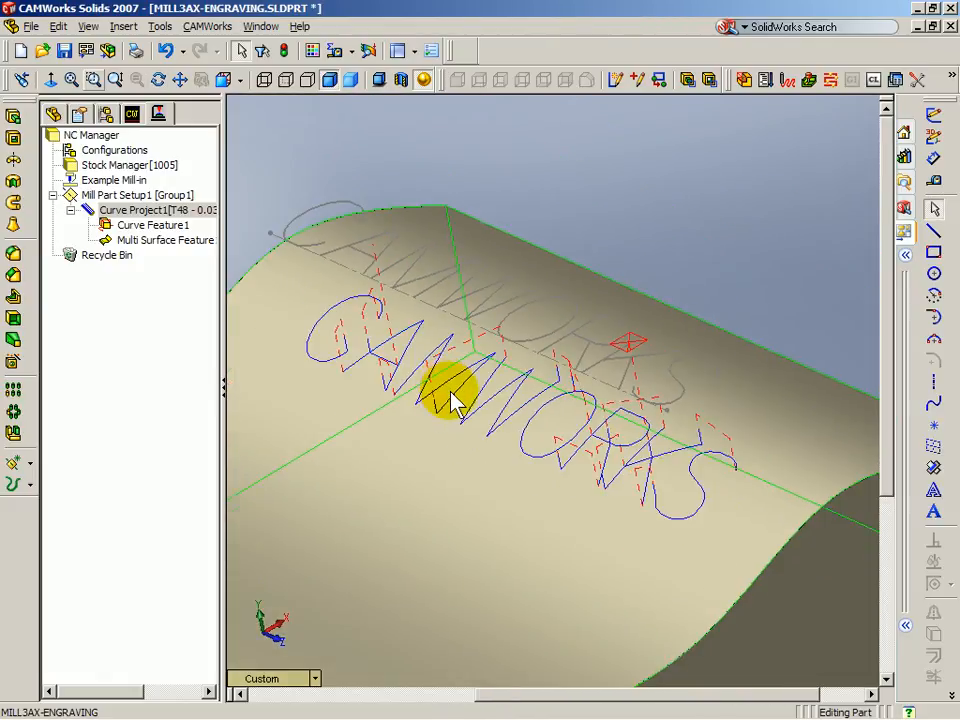
{"action": "scroll", "coordinate": [450, 397], "scroll_direction": "up", "scroll_amount": 3}
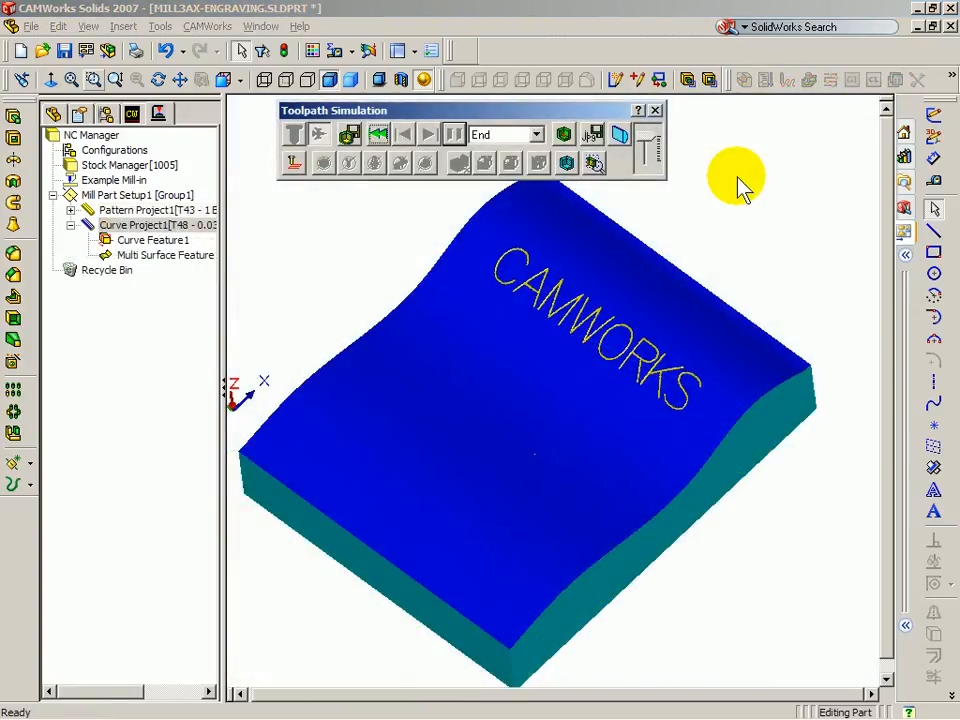
{"action": "left_click", "coordinate": [142, 213]}
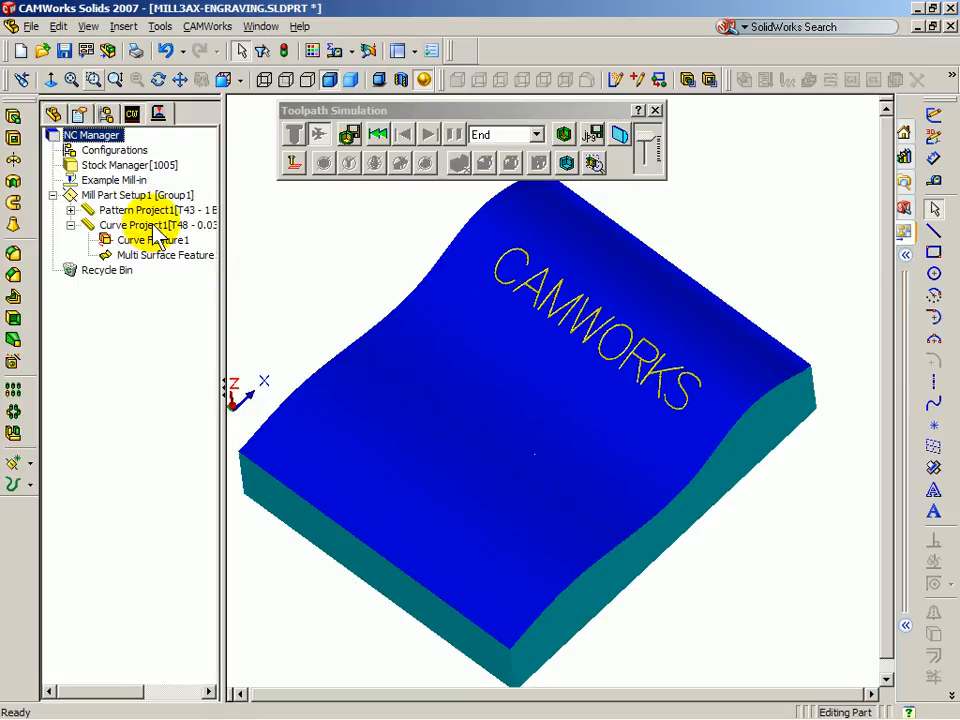
{"action": "scroll", "coordinate": [556, 305], "scroll_direction": "down", "scroll_amount": 4}
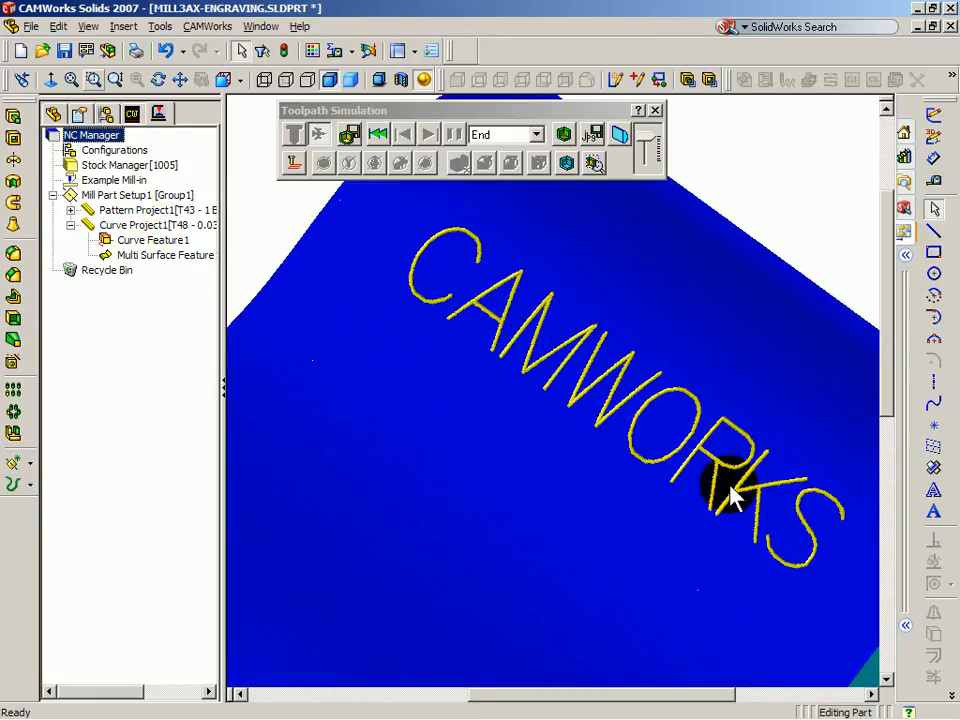
{"action": "scroll", "coordinate": [780, 525], "scroll_direction": "down", "scroll_amount": 3}
{"action": "scroll", "coordinate": [455, 352], "scroll_direction": "down", "scroll_amount": 2}
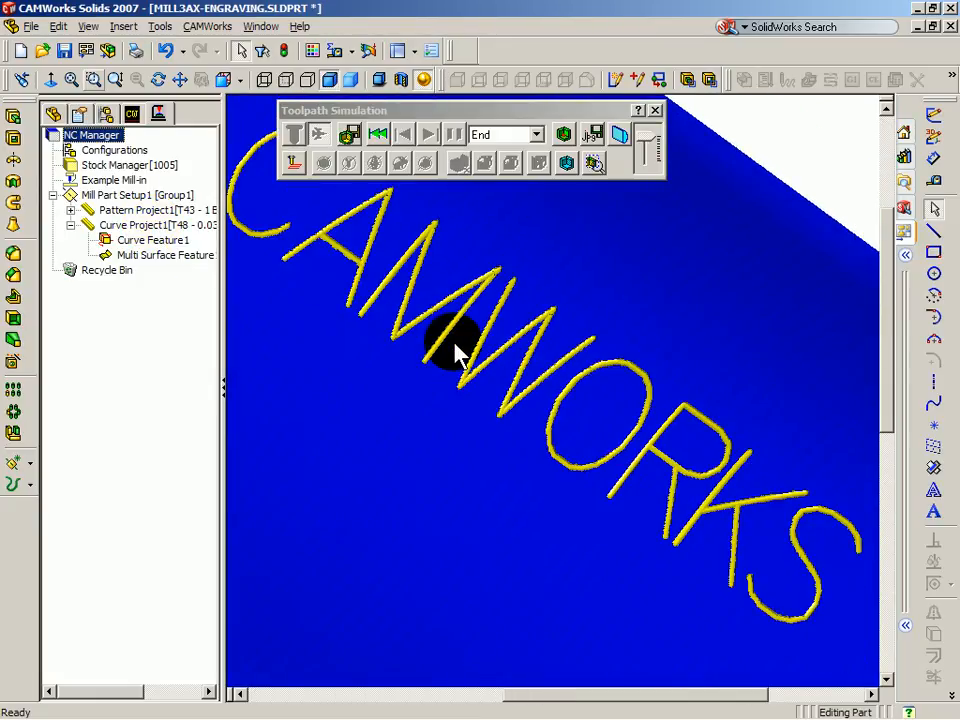
{"action": "scroll", "coordinate": [455, 352], "scroll_direction": "up", "scroll_amount": 5}
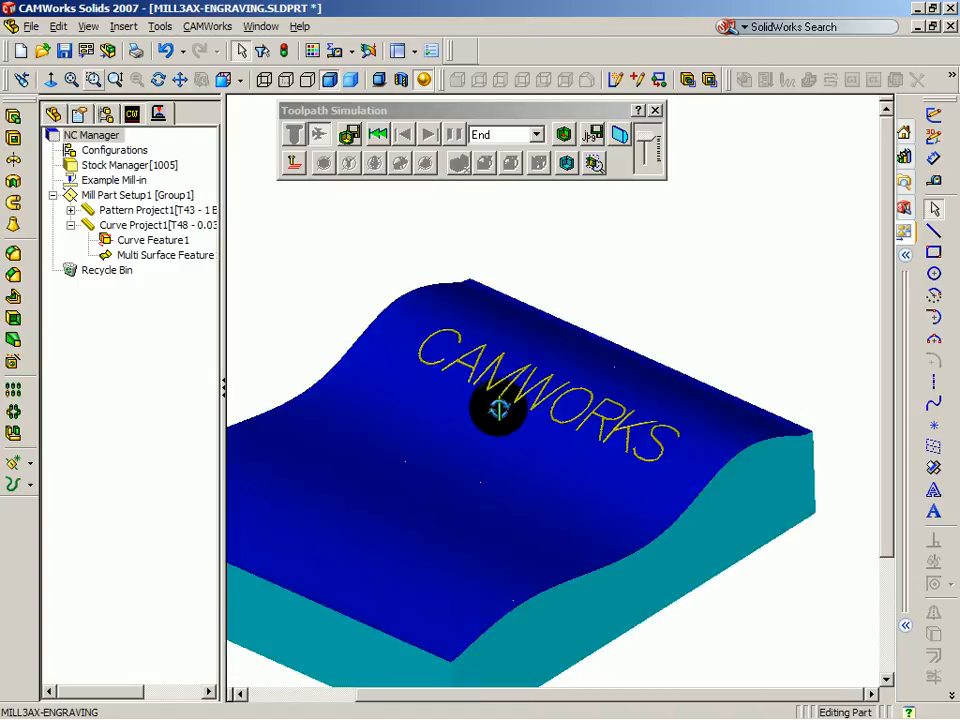